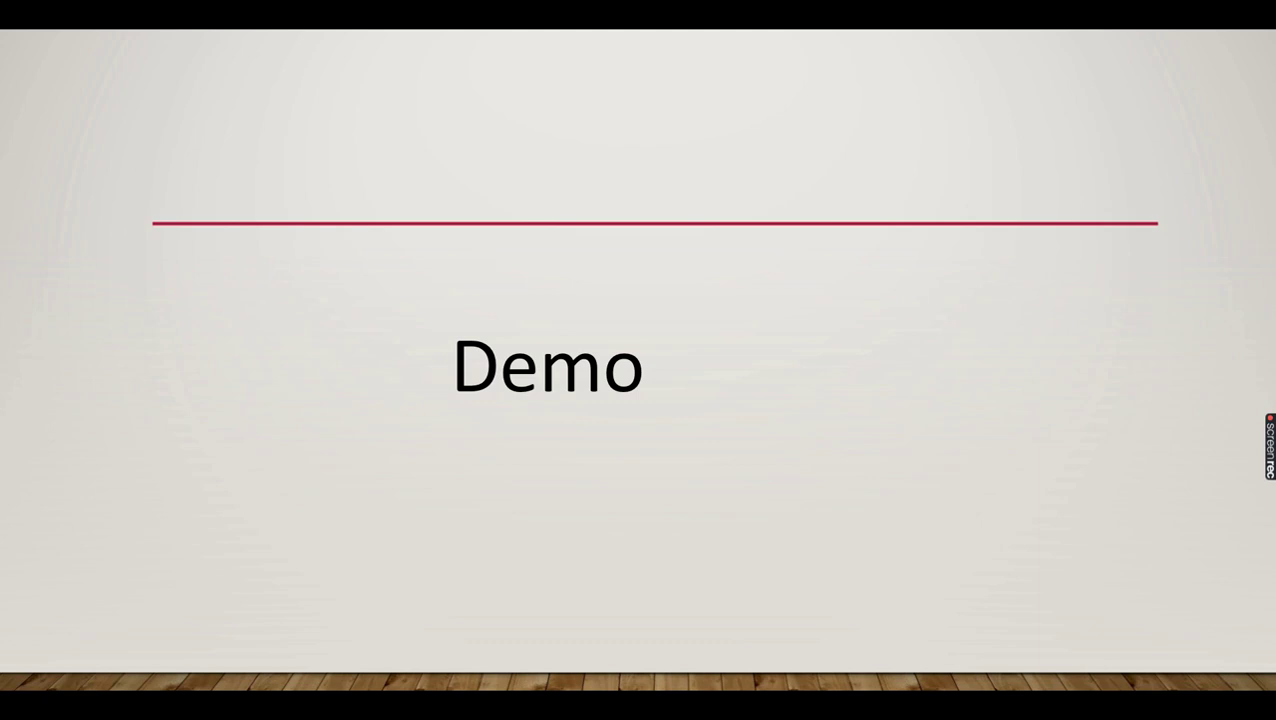
- Leave the slide show, switch to Power BI Desktop and open the formula of the table's Sales 2 Month ago measure
key(Escape)
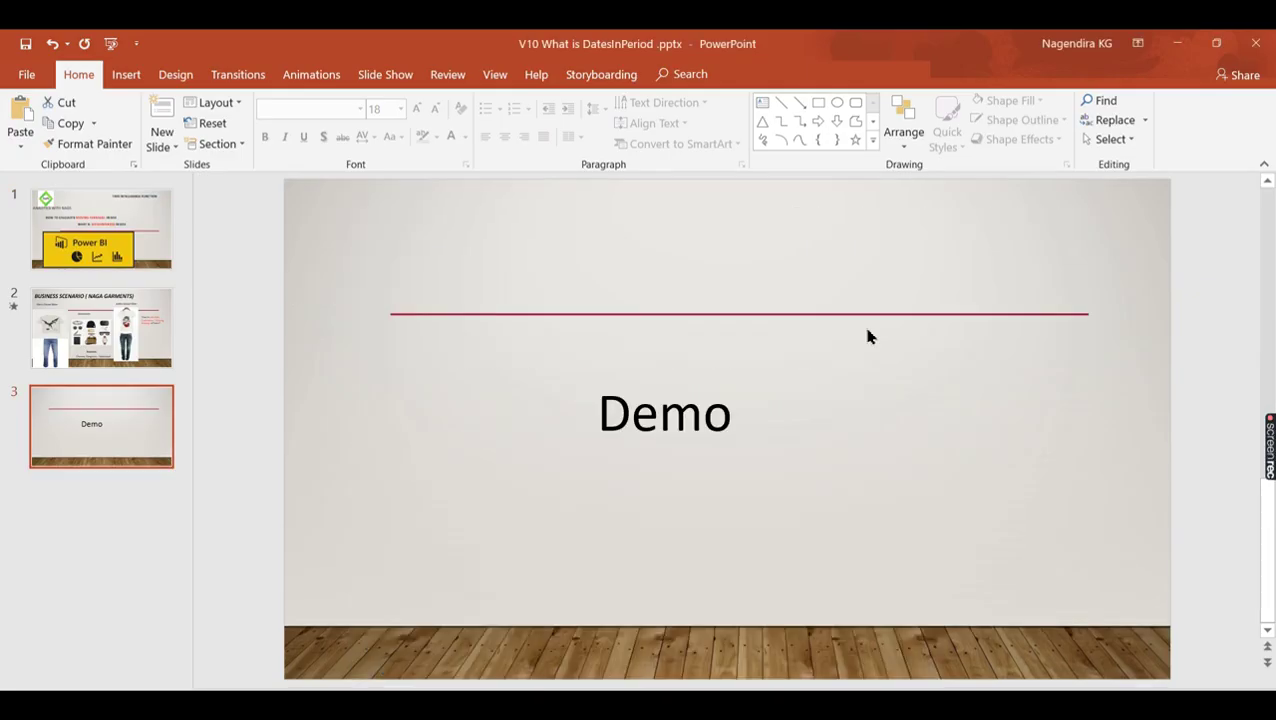
mouse_move(765, 686)
click(727, 600)
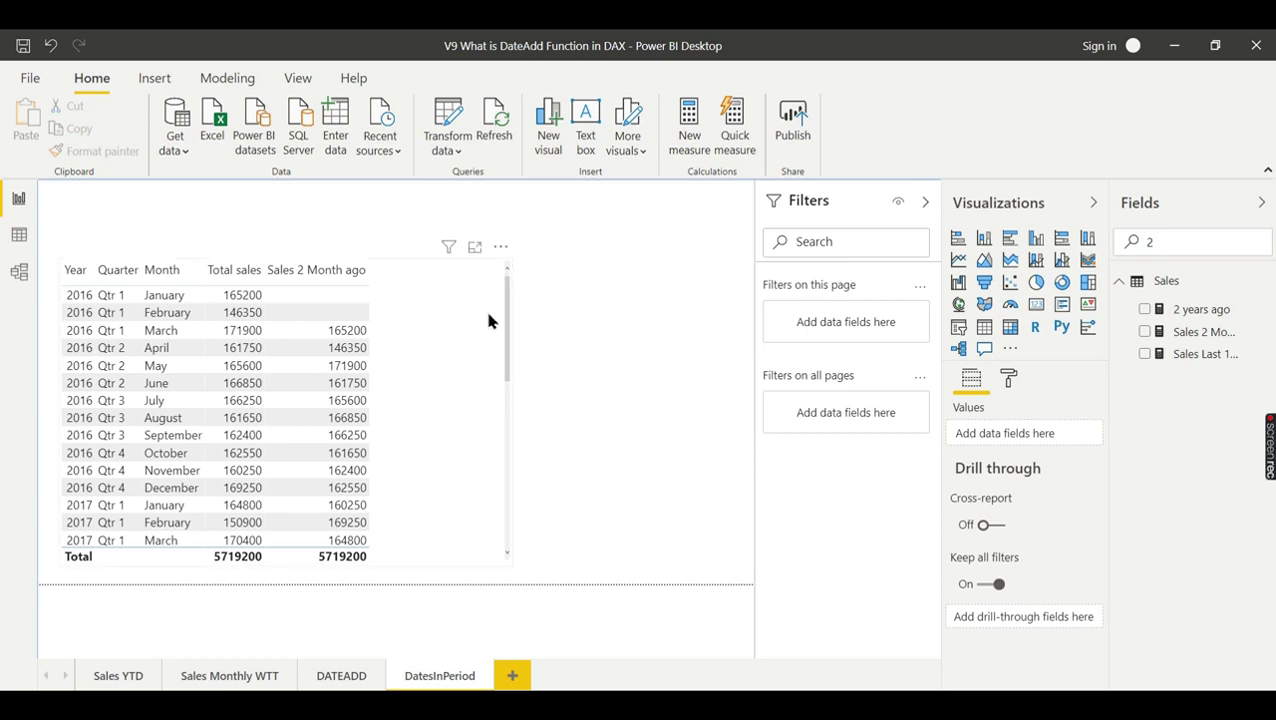
click(322, 294)
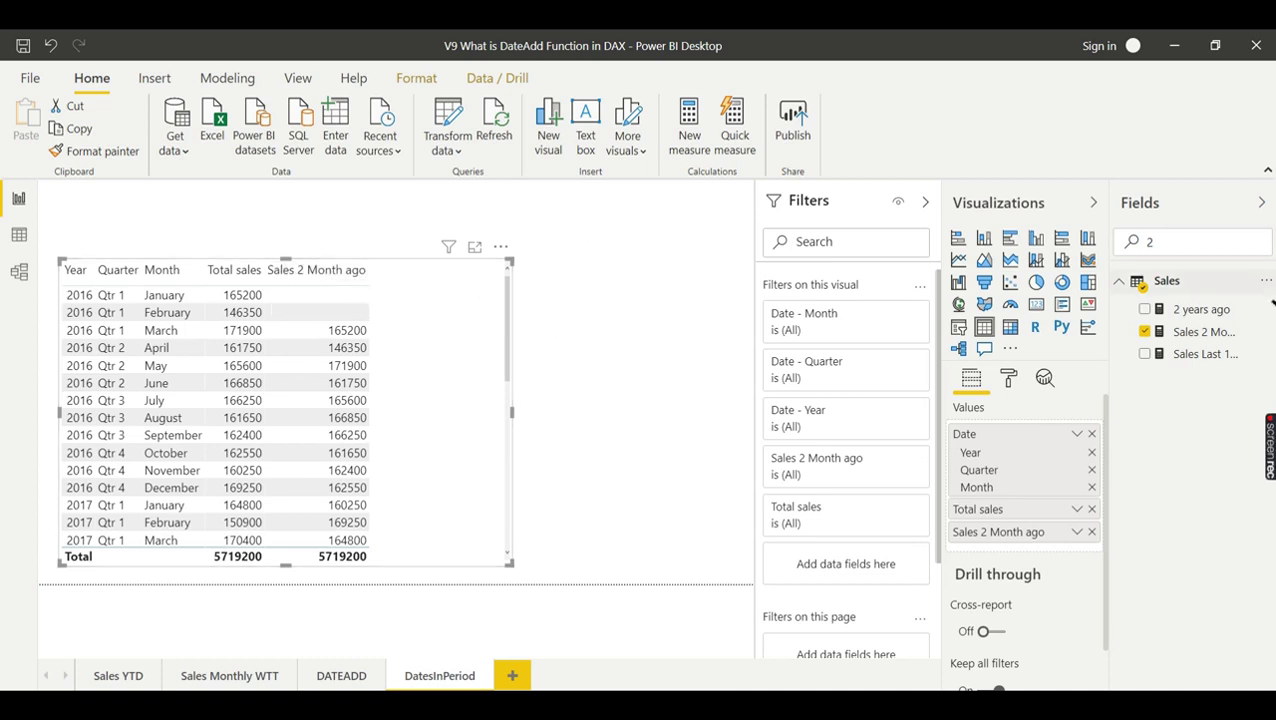
click(1200, 334)
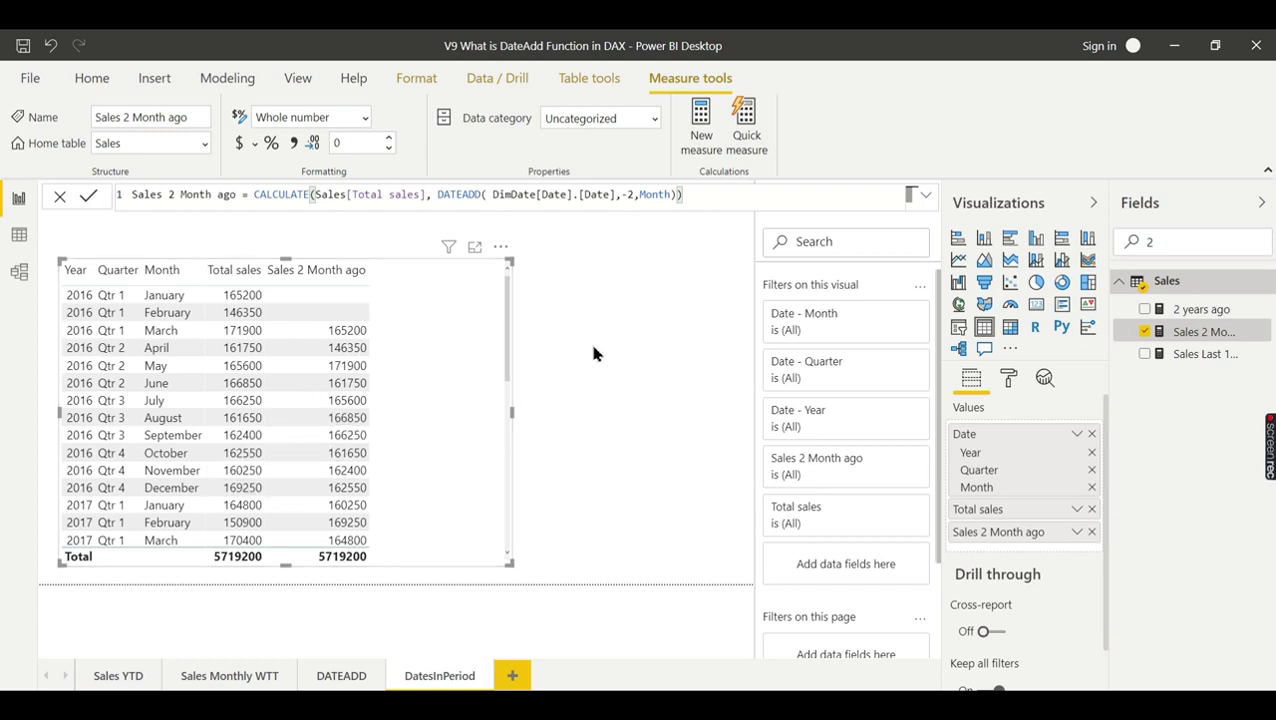
- Clear the field search and create a new measure in the Sales table
double_click(1182, 243)
key(BackSpace)
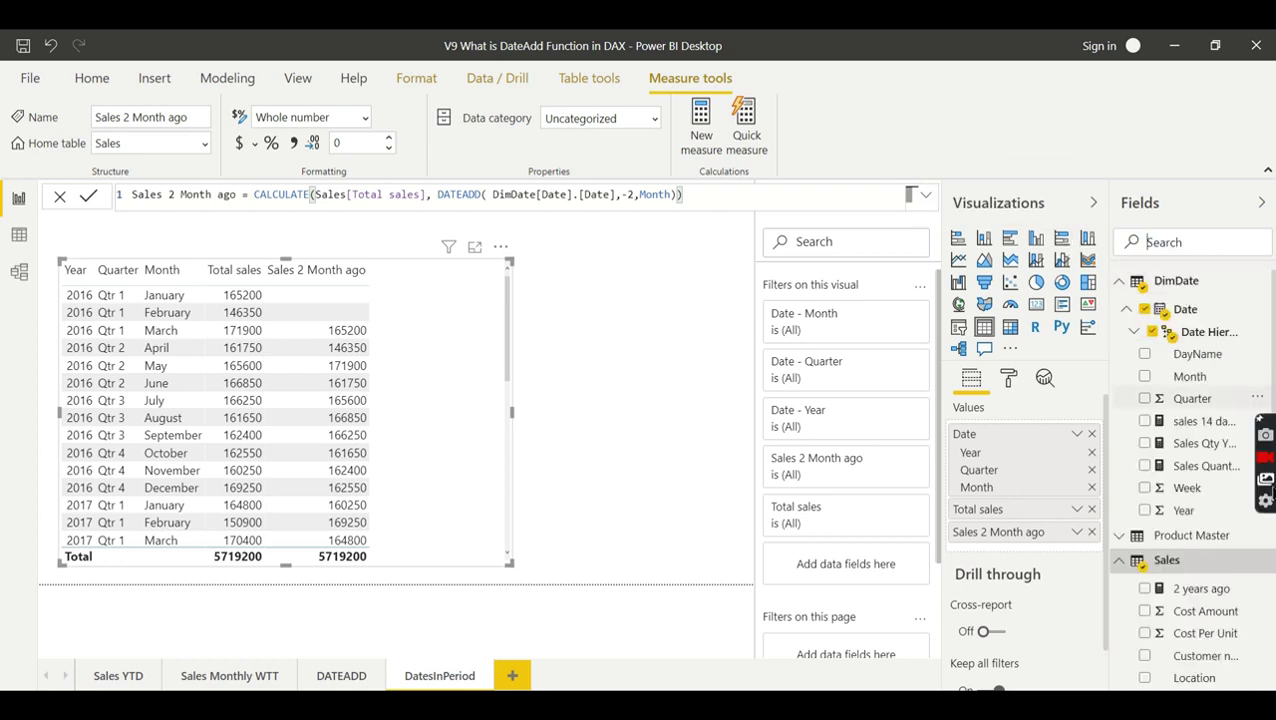
click(1265, 562)
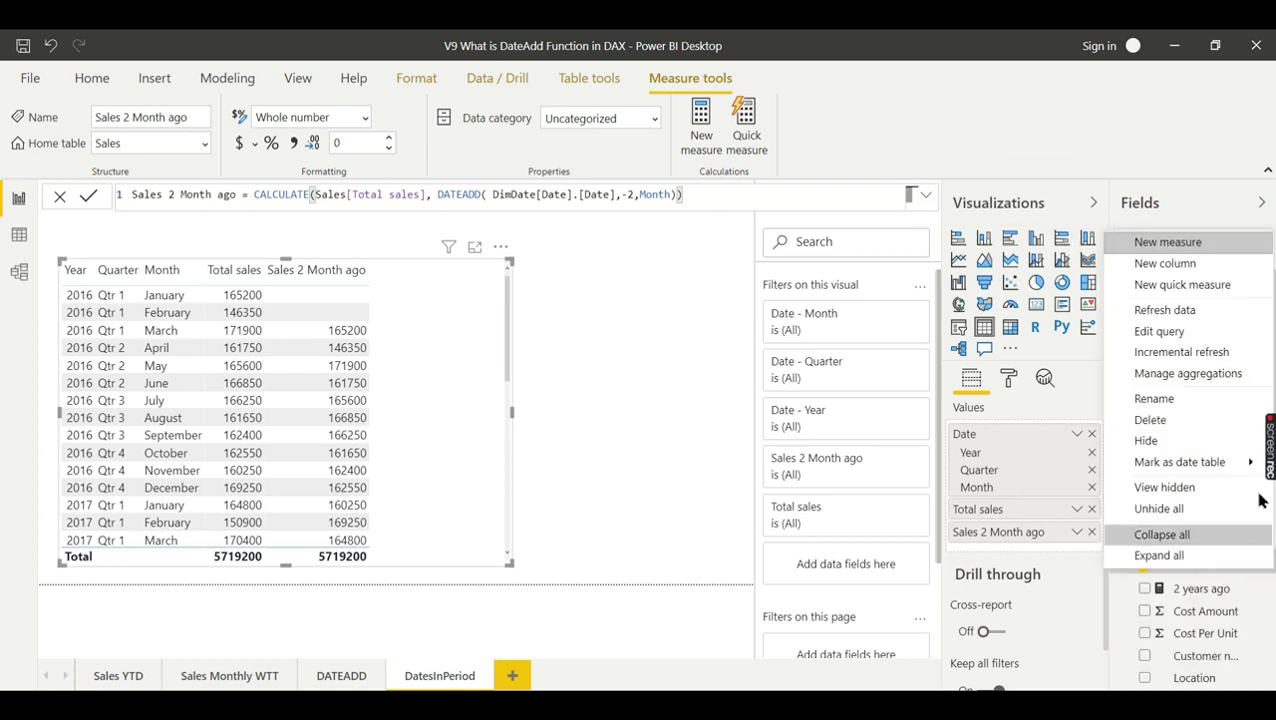
click(1196, 248)
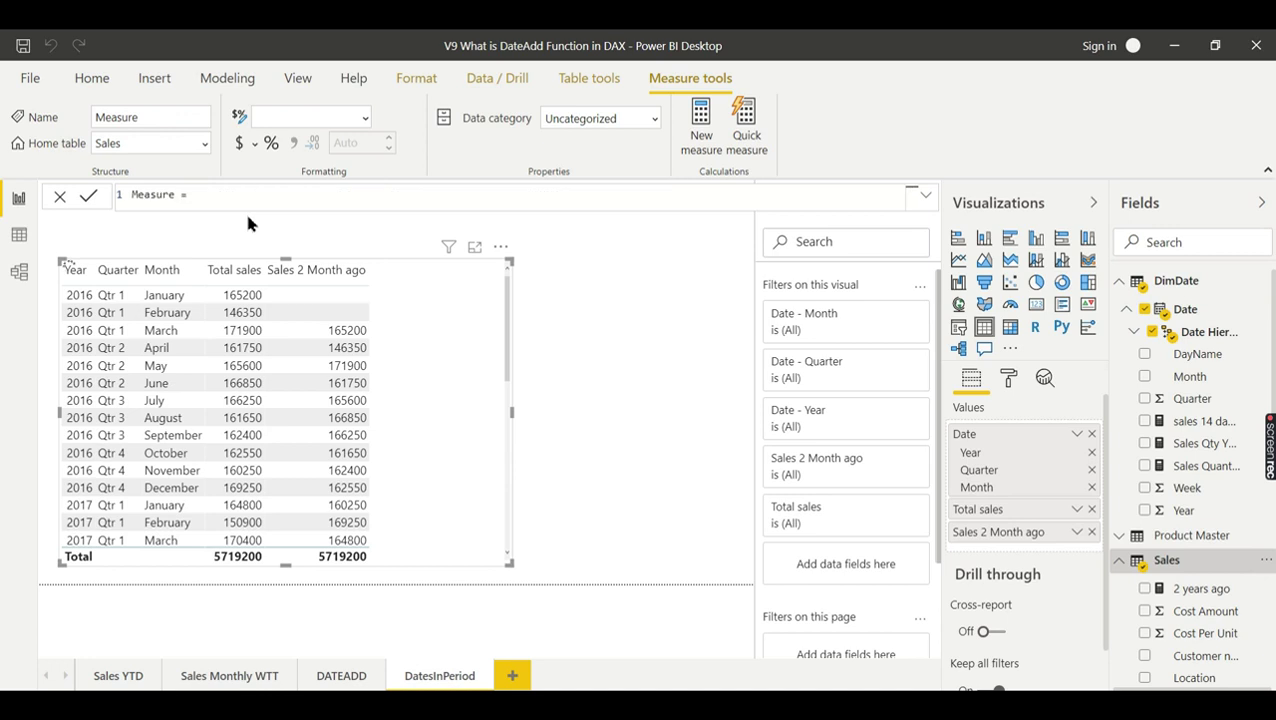
- Name the new measure 3 month Cum Total and begin its formula with the CALCULATE function
double_click(158, 198)
click(158, 198)
double_click(158, 198)
text(3 month Cum Total = Calc)
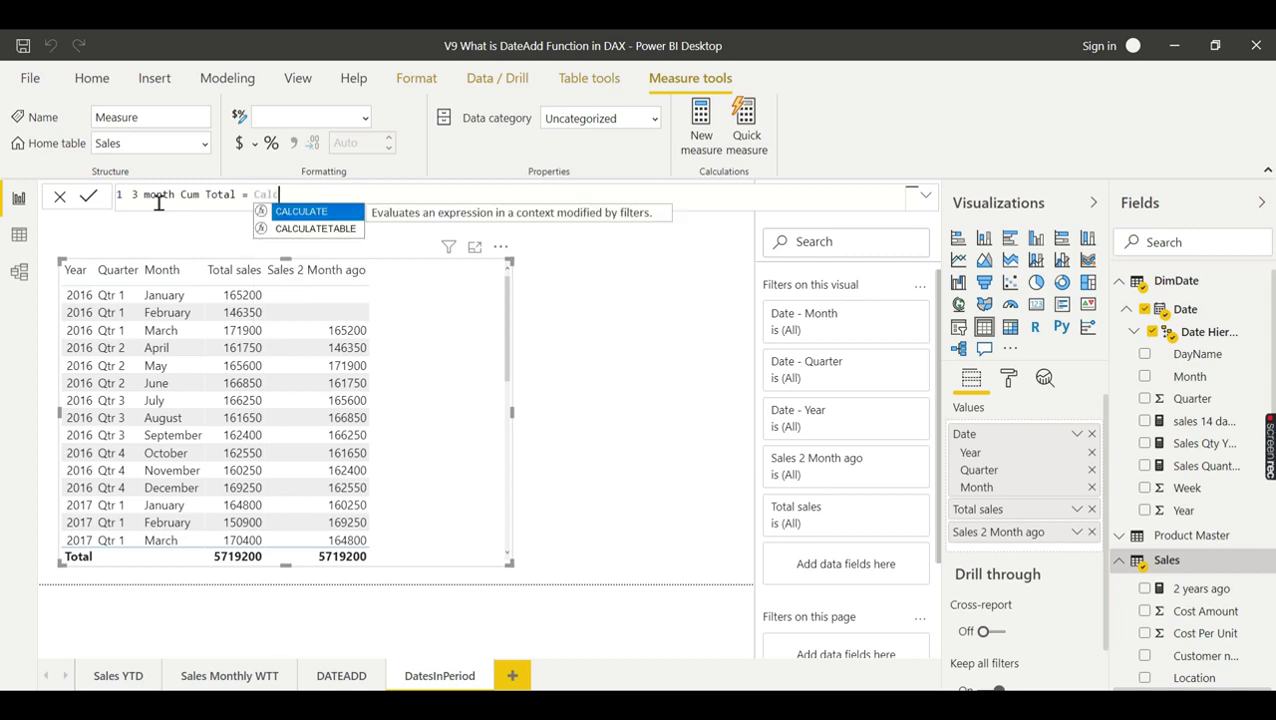
click(305, 213)
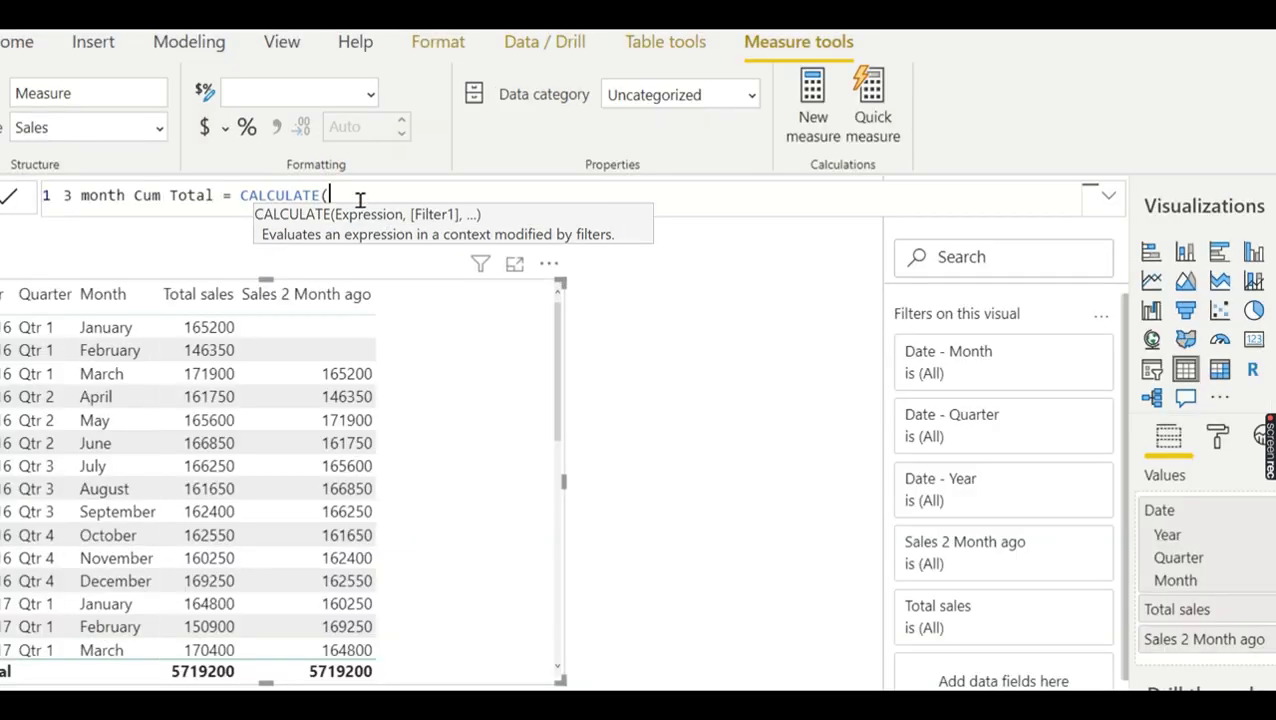
scroll(362, 200, up, 1)
key(End)
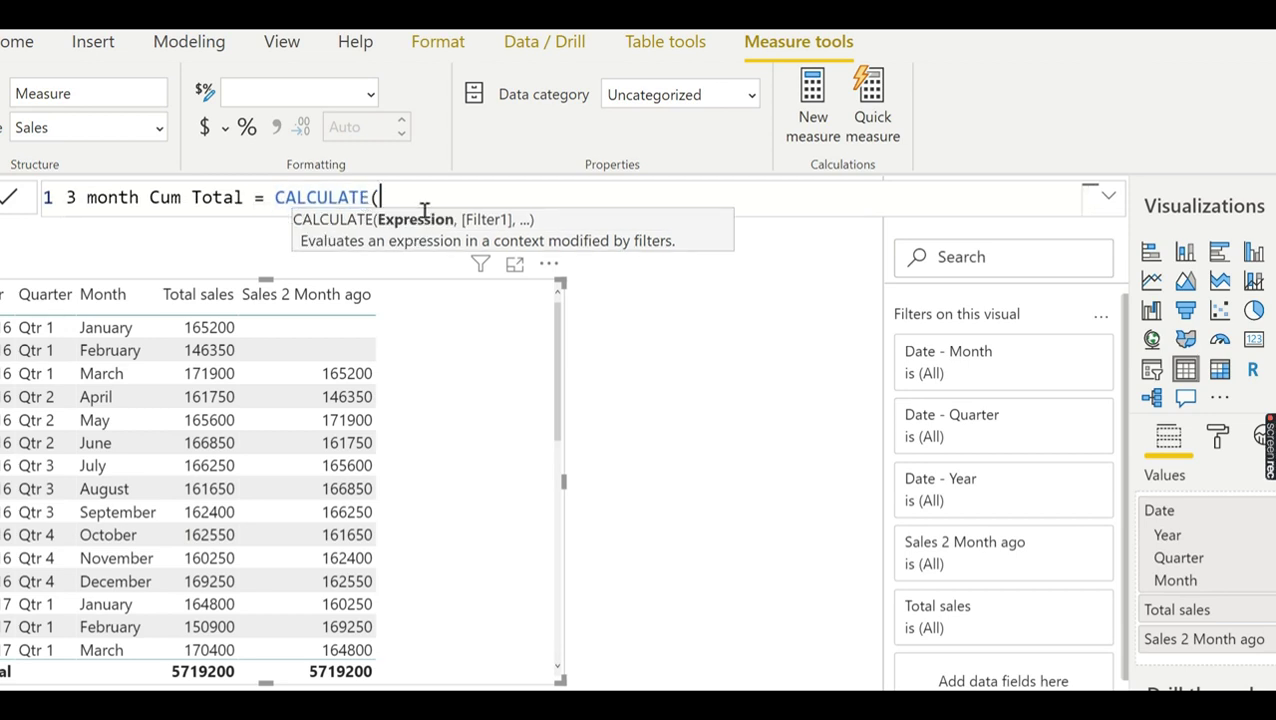
text(s)
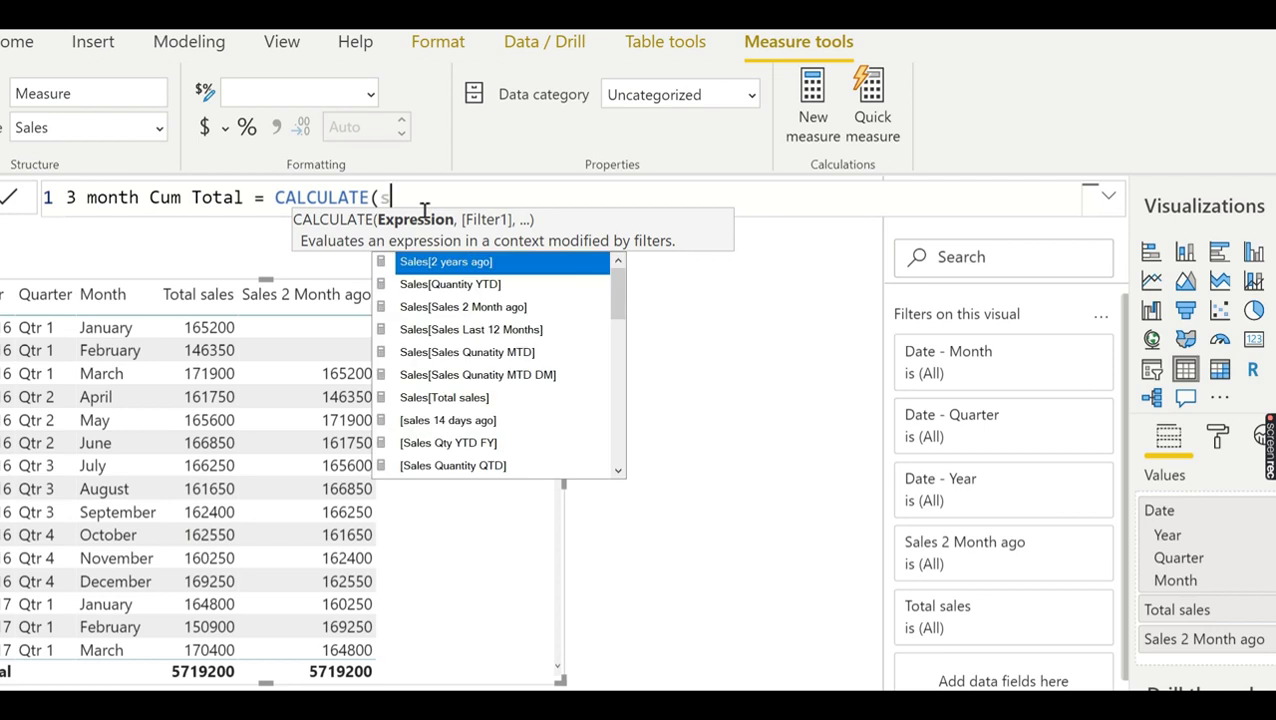
key(BackSpace)
text(y)
key(BackSpace)
text(toa)
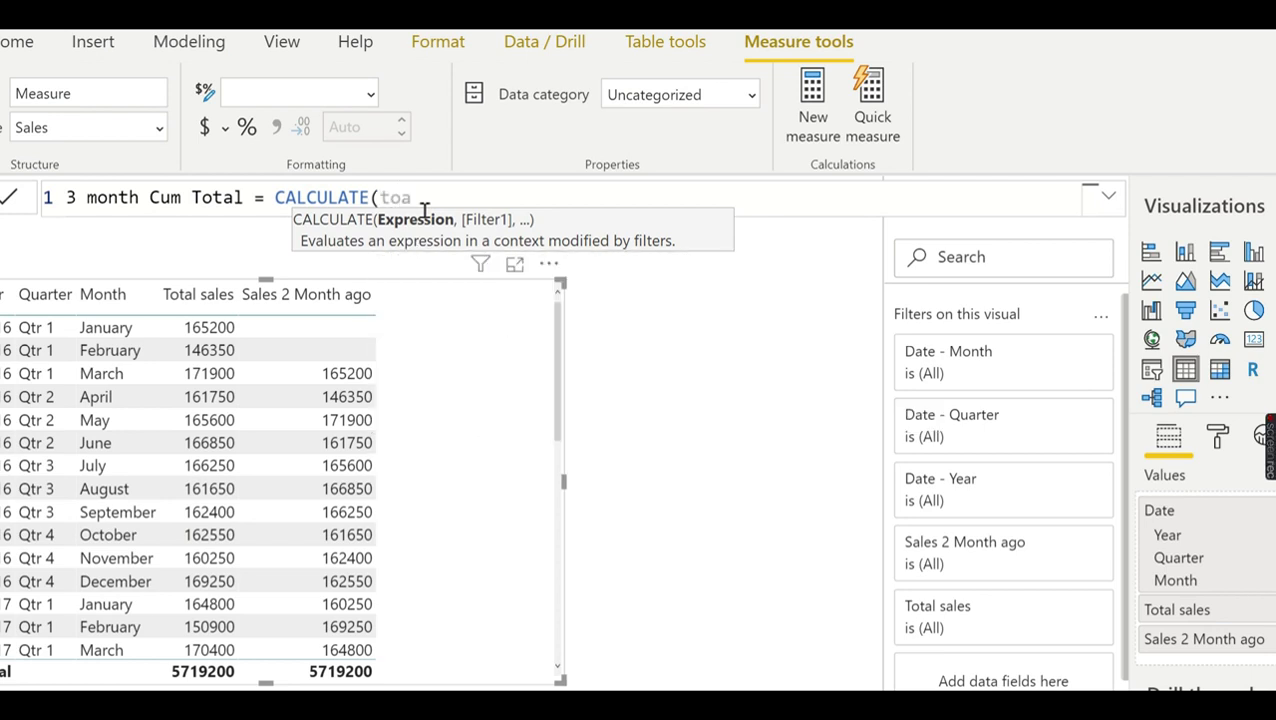
key(BackSpace)
key(BackSpace)
key(BackSpace)
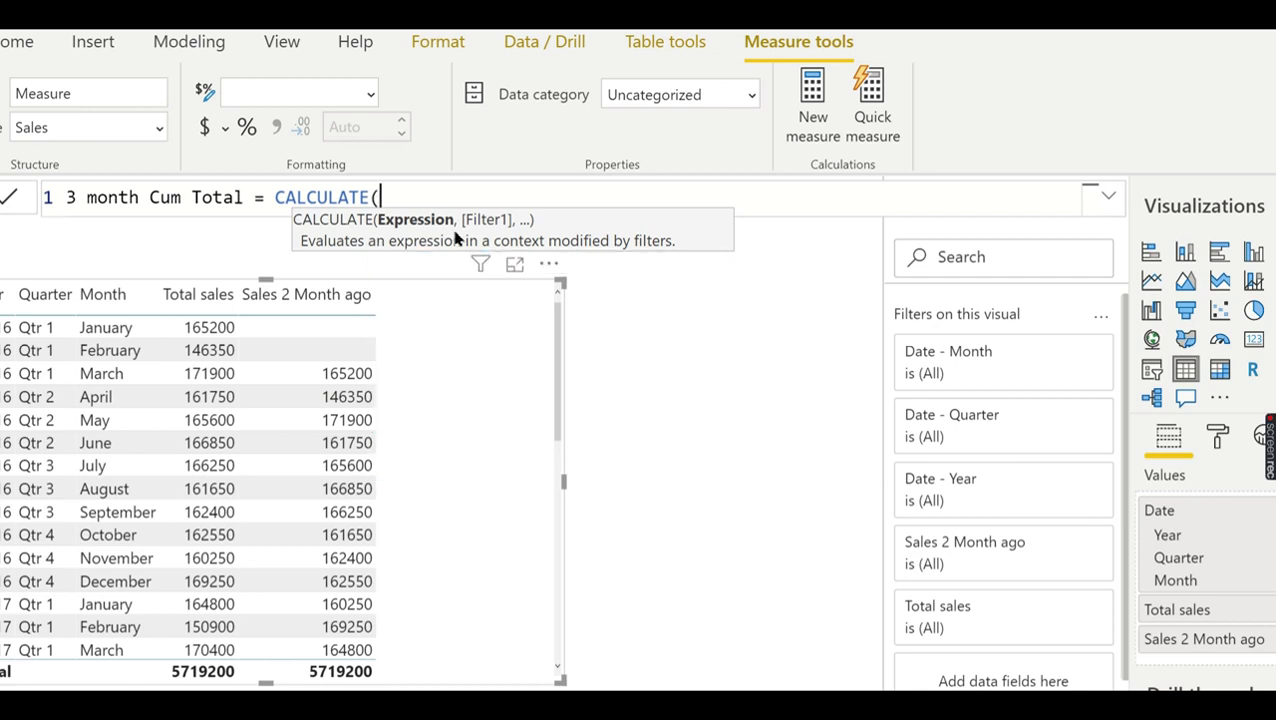
- Enter the [Total sales] measure as the expression of CALCULATE
text(Tot)
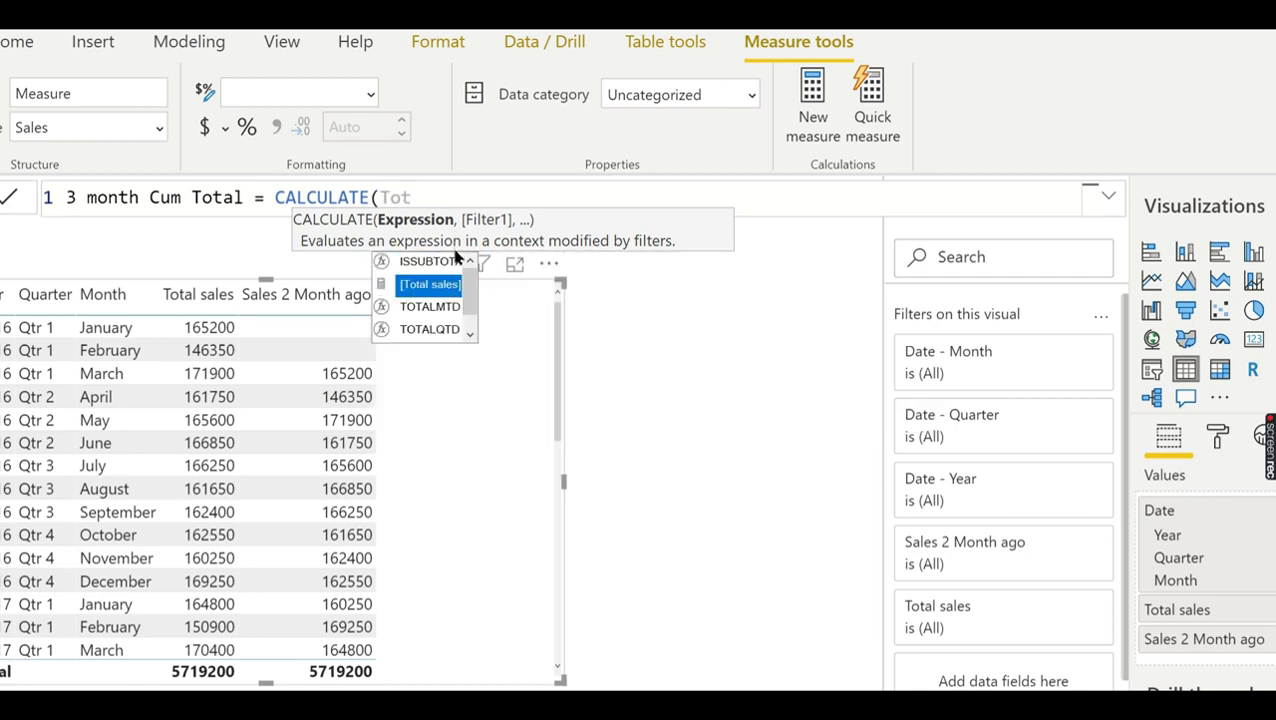
click(431, 287)
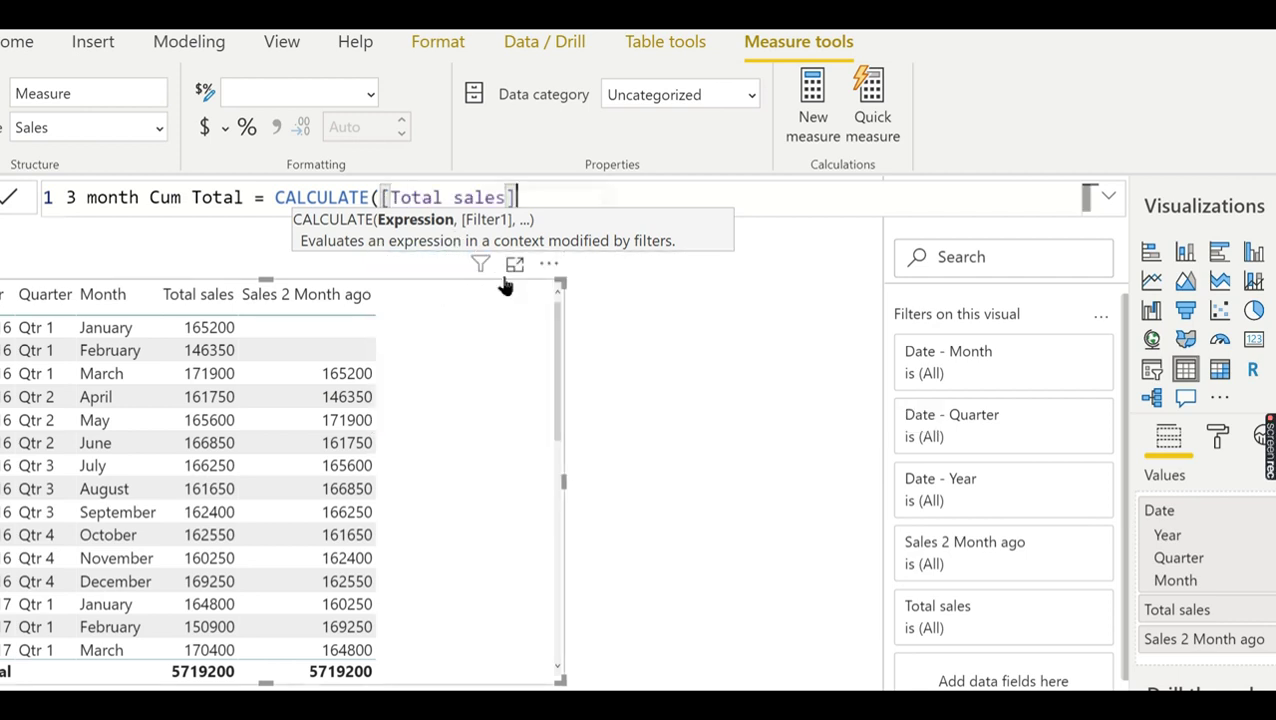
text(,)
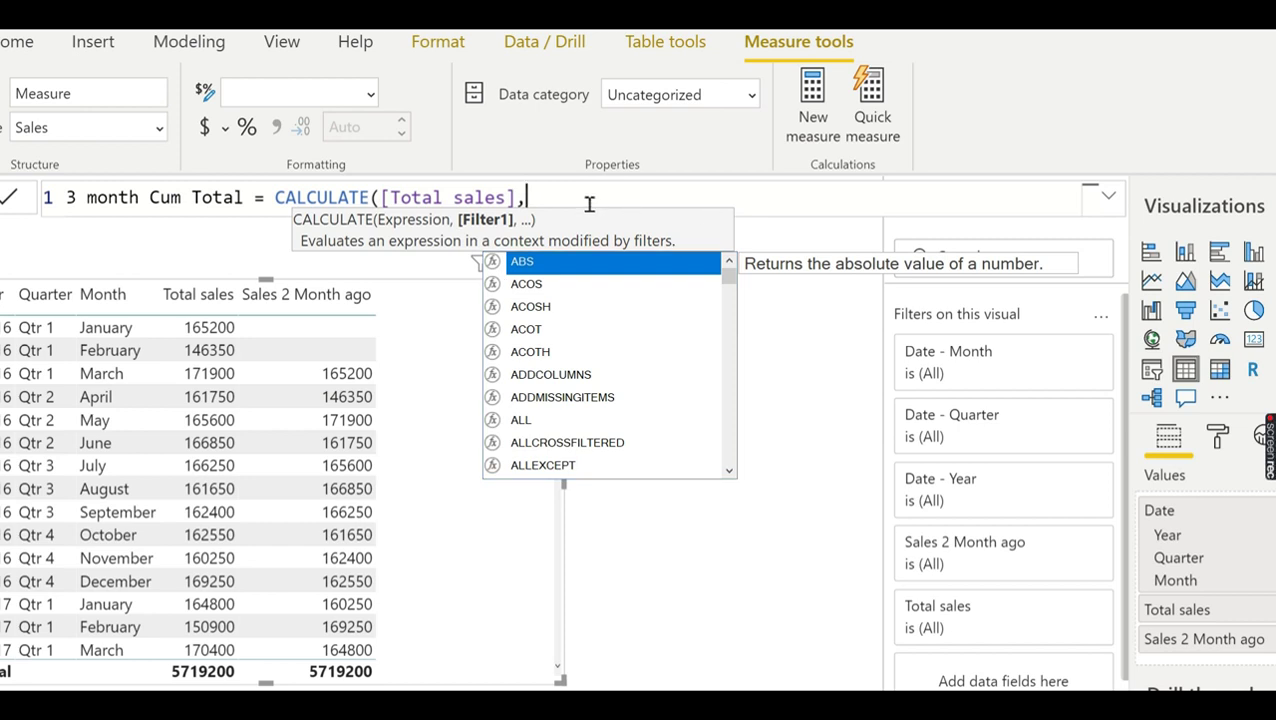
- Add DATESINPERIOD as the CALCULATE filter, with DimDate[Date].[Date] as its Dates argument
text( Dates)
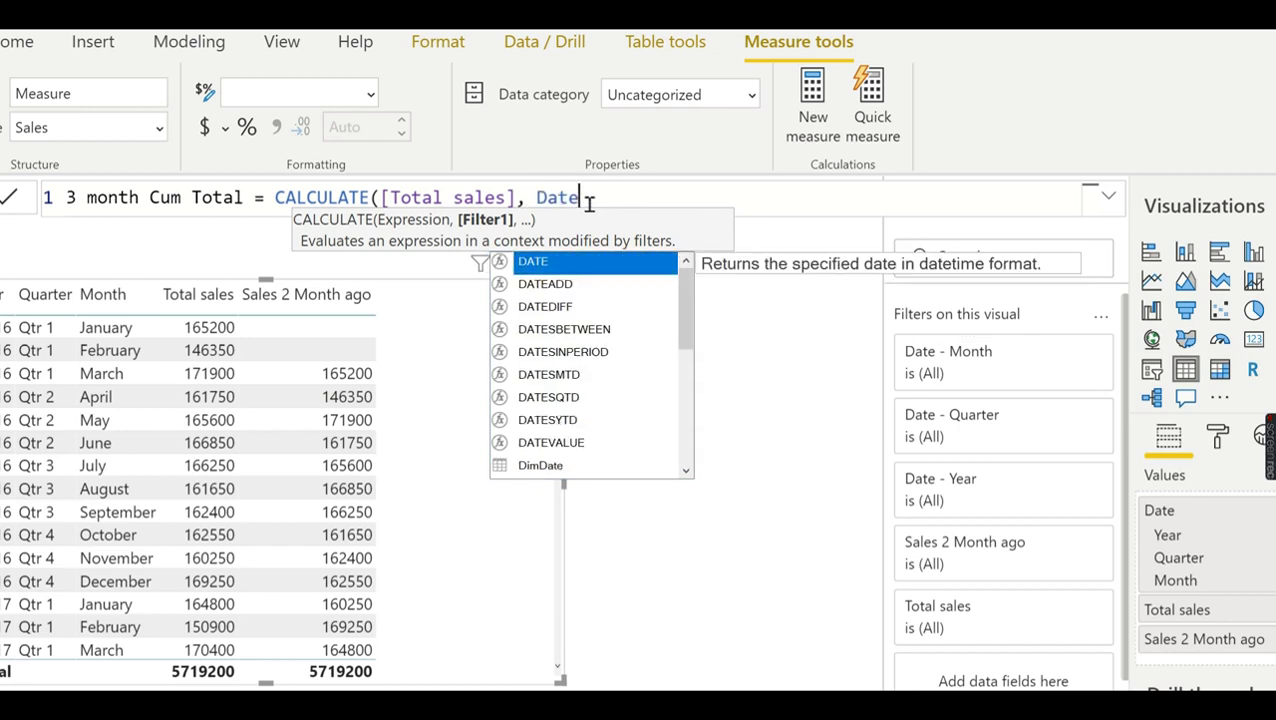
double_click(556, 288)
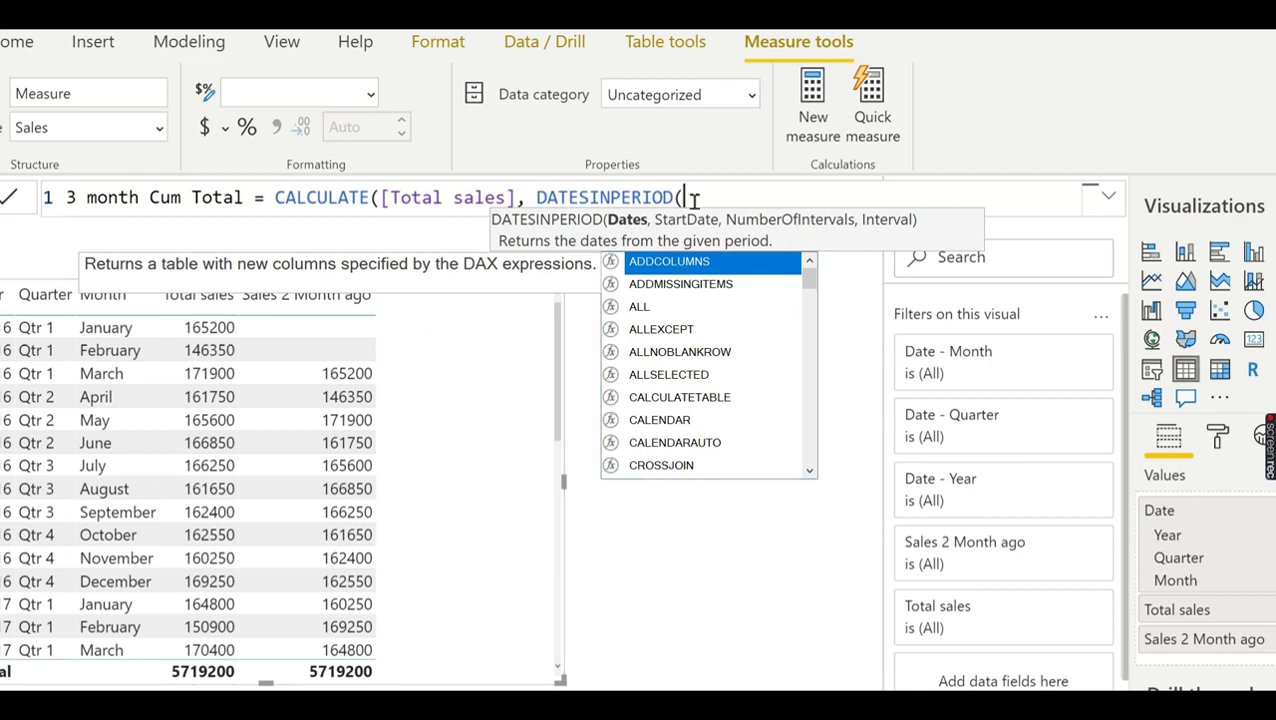
text(Dimda)
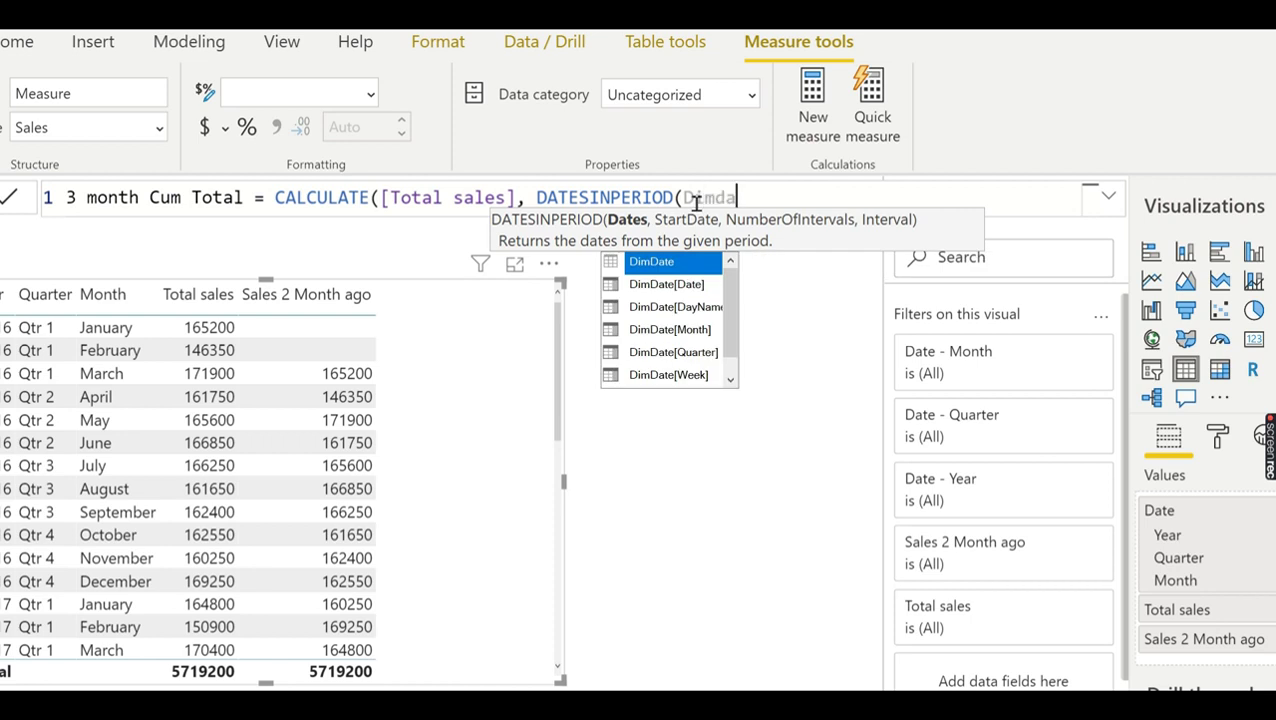
click(670, 286)
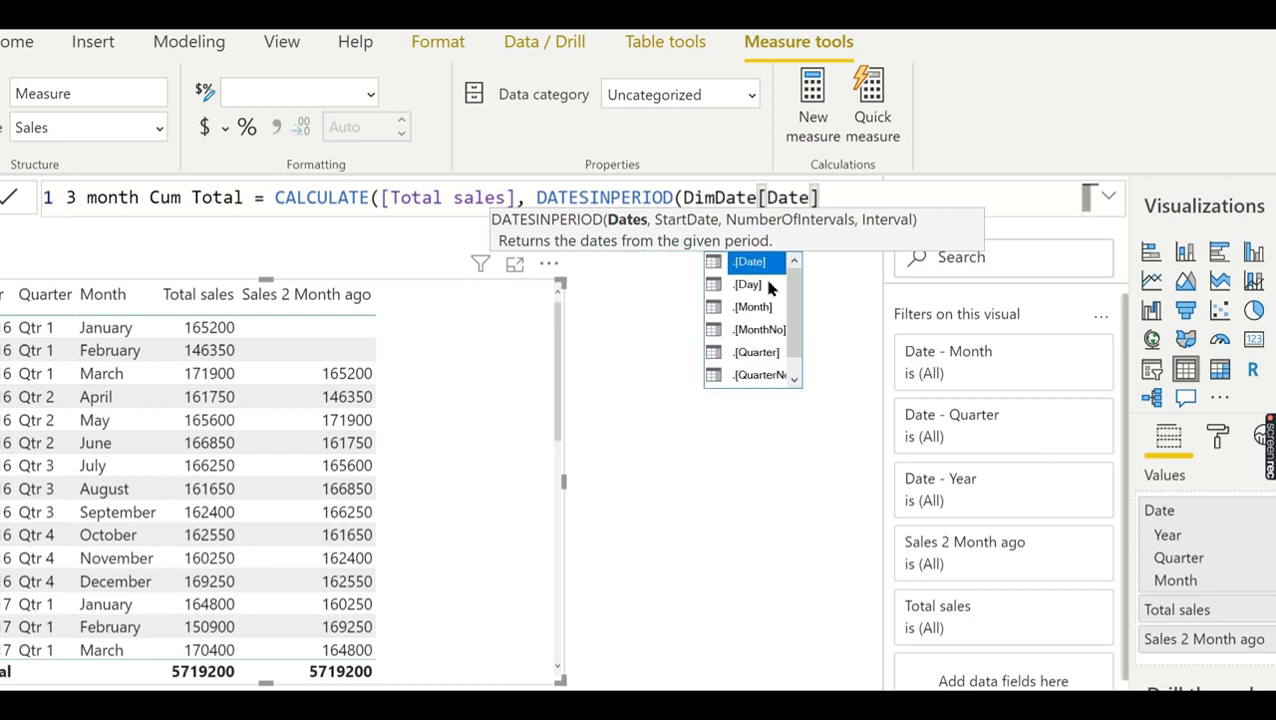
click(766, 264)
text(,)
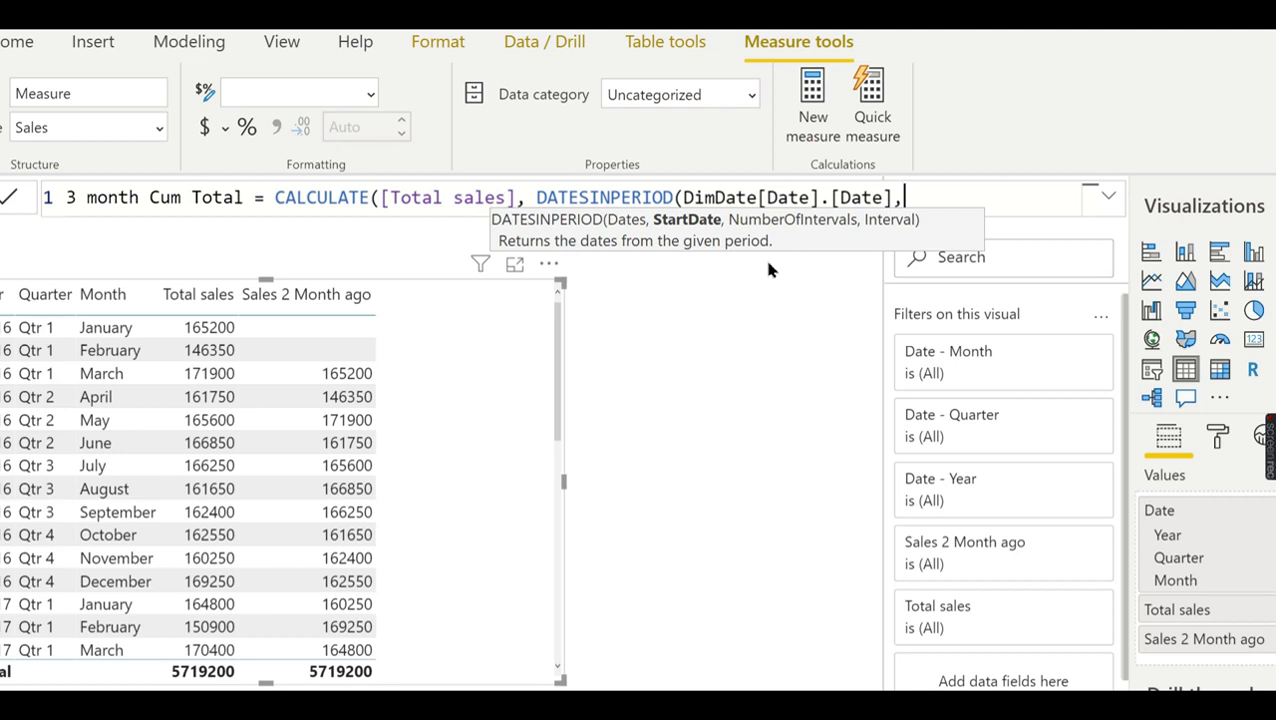
- Set the StartDate argument of DATESINPERIOD to LASTDATE(DimDate[Date].[Date])
text(Last)
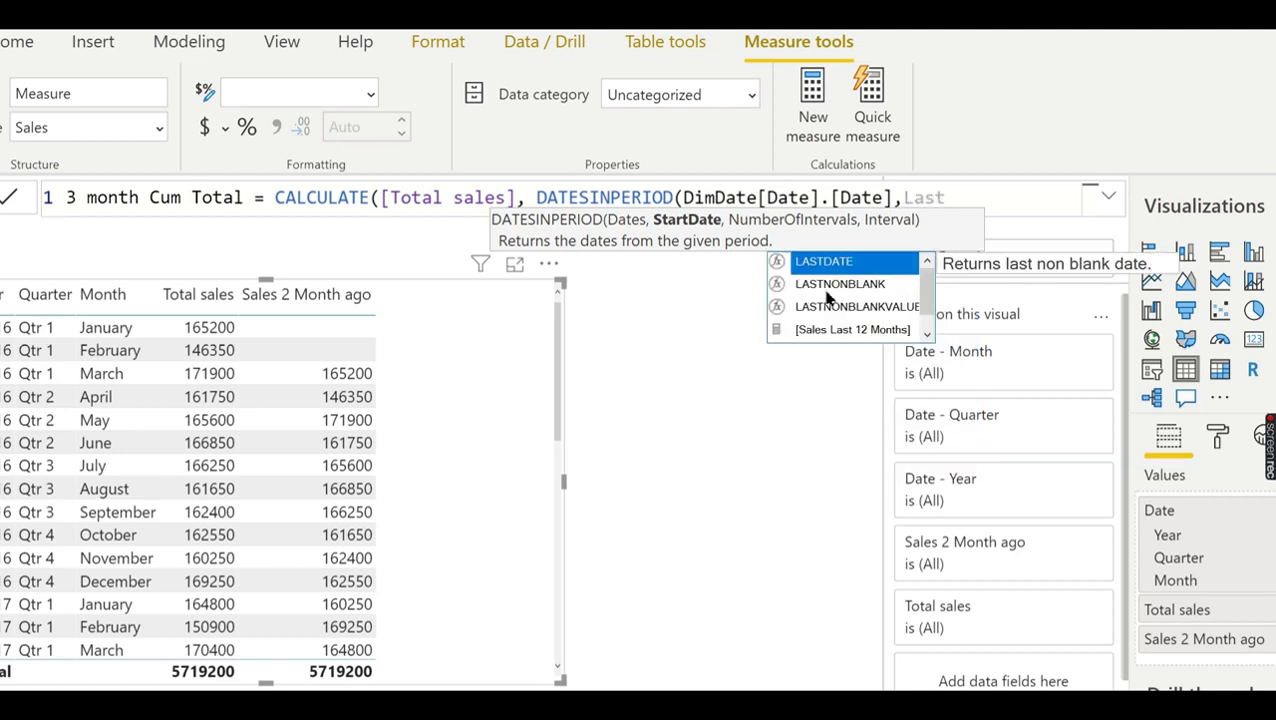
click(840, 263)
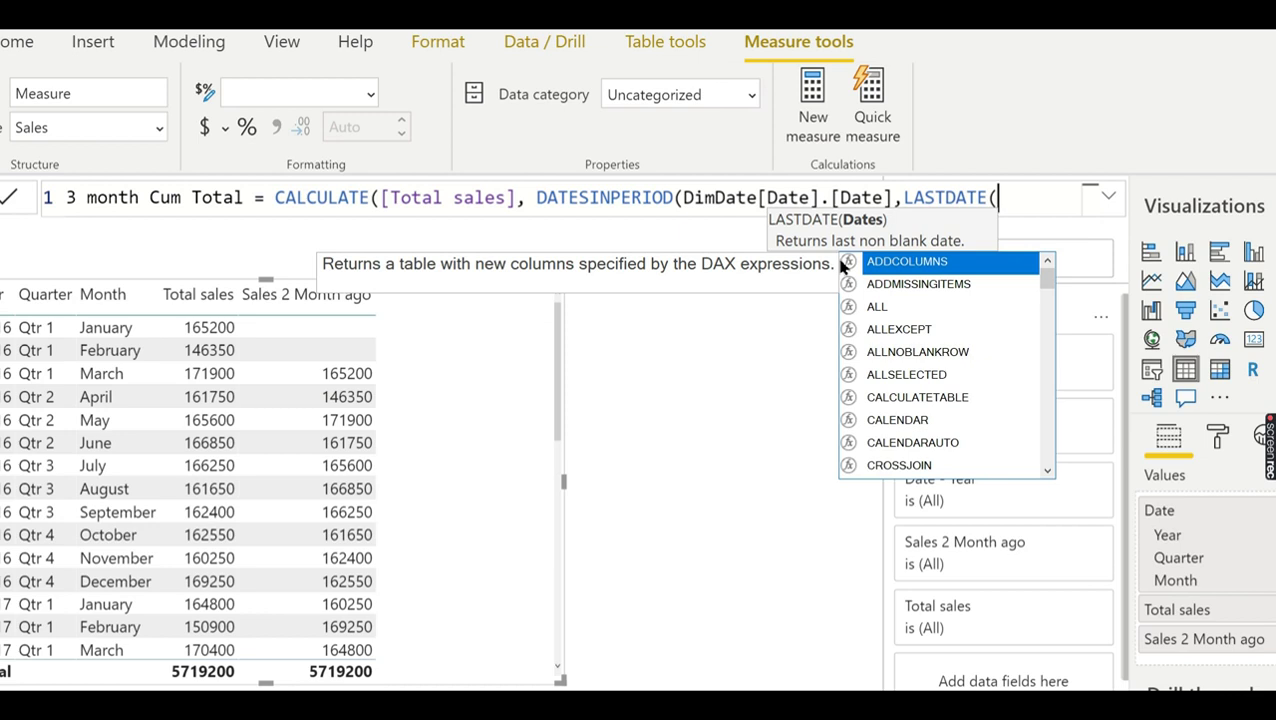
text(Dim)
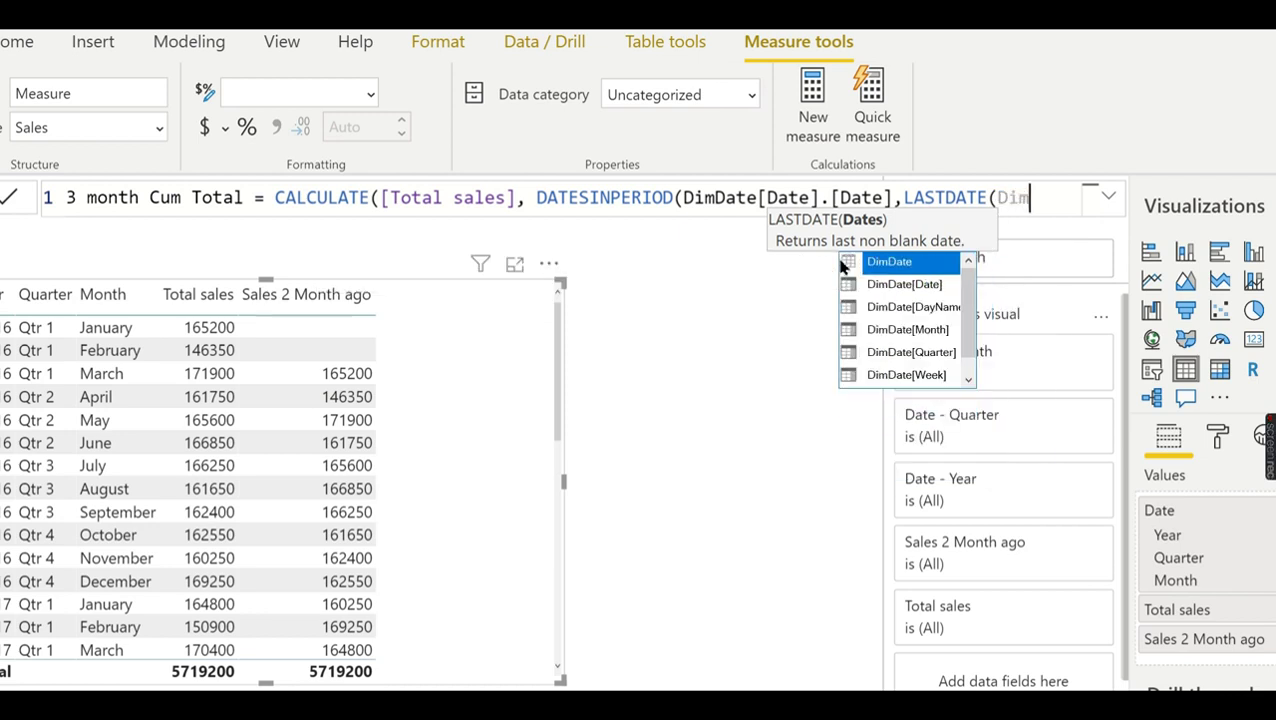
click(900, 284)
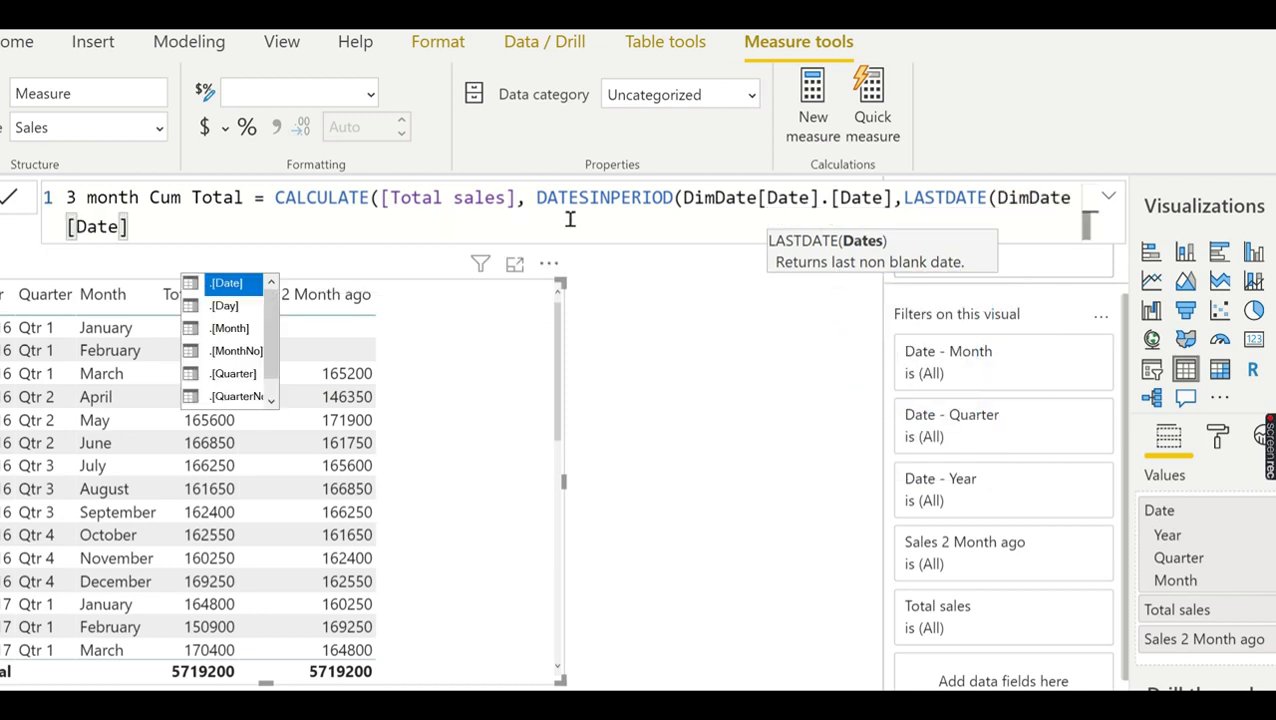
click(222, 286)
text())
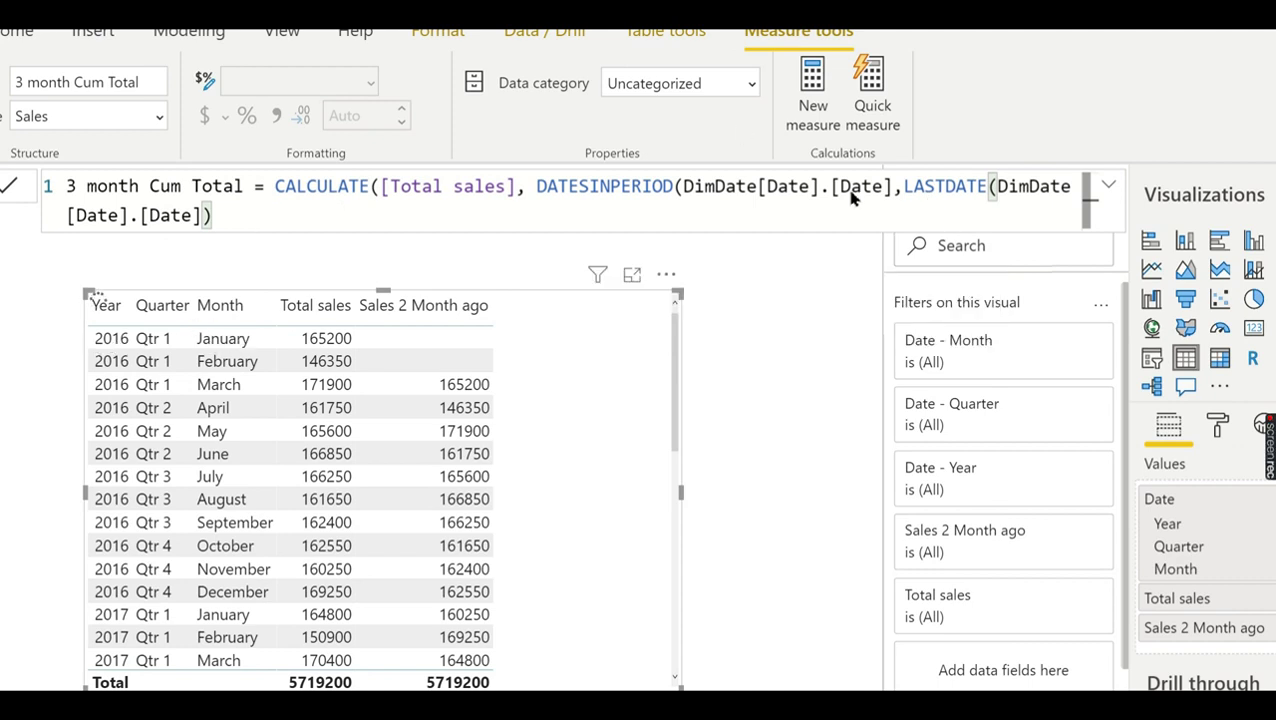
click(245, 218)
text())
click(242, 217)
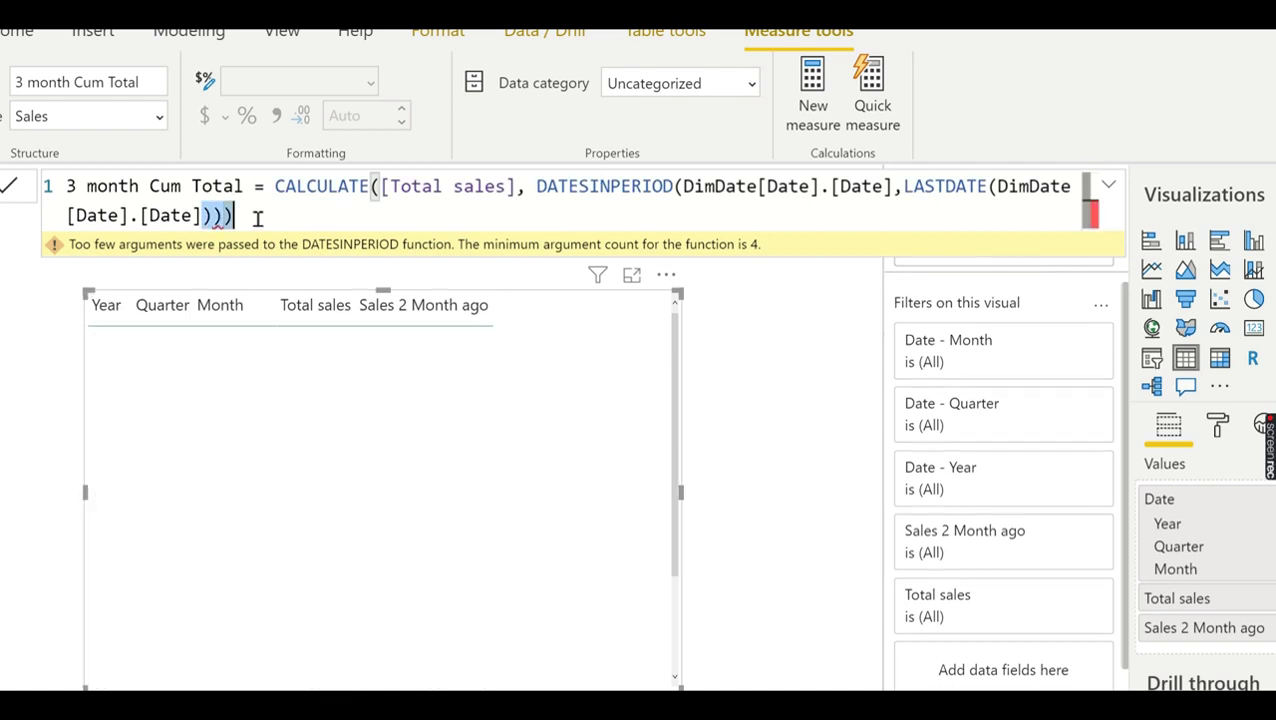
key(BackSpace)
key(BackSpace)
key(BackSpace)
key(BackSpace)
key(BackSpace)
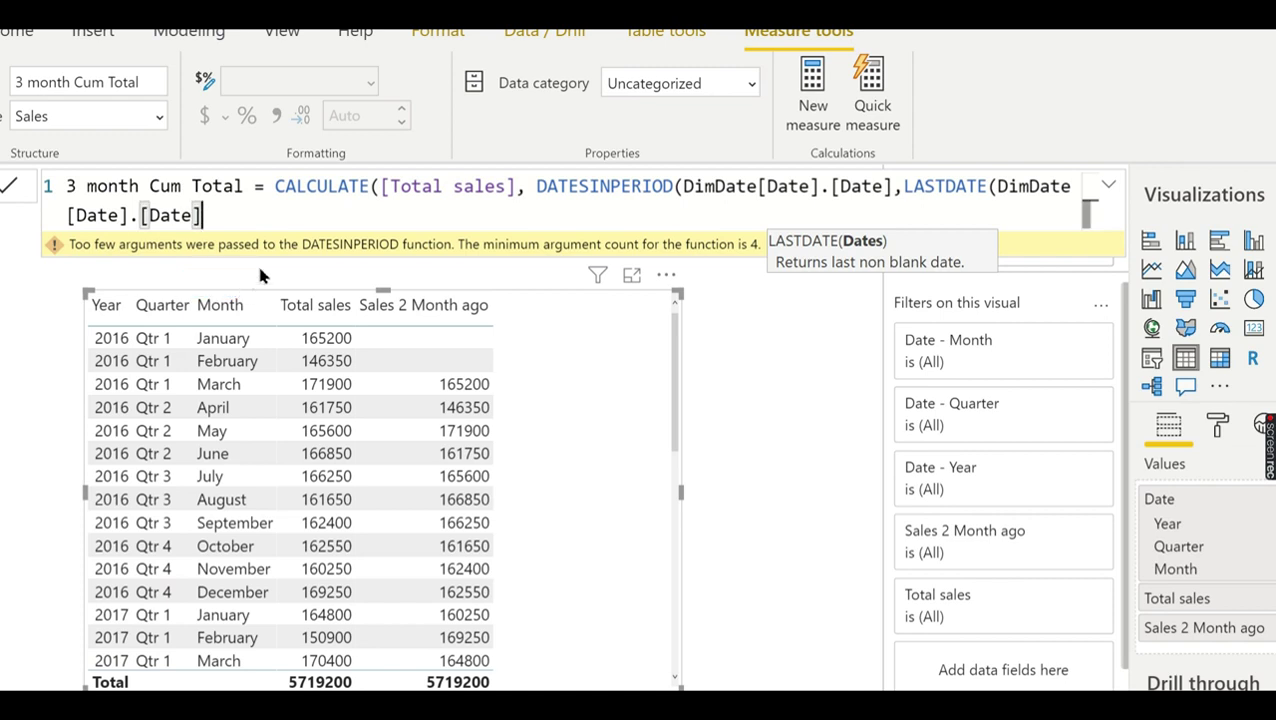
text(,)
key(BackSpace)
- Complete the DATESINPERIOD arguments with 3 intervals of MONTH, close both functions and commit the measure
text(),)
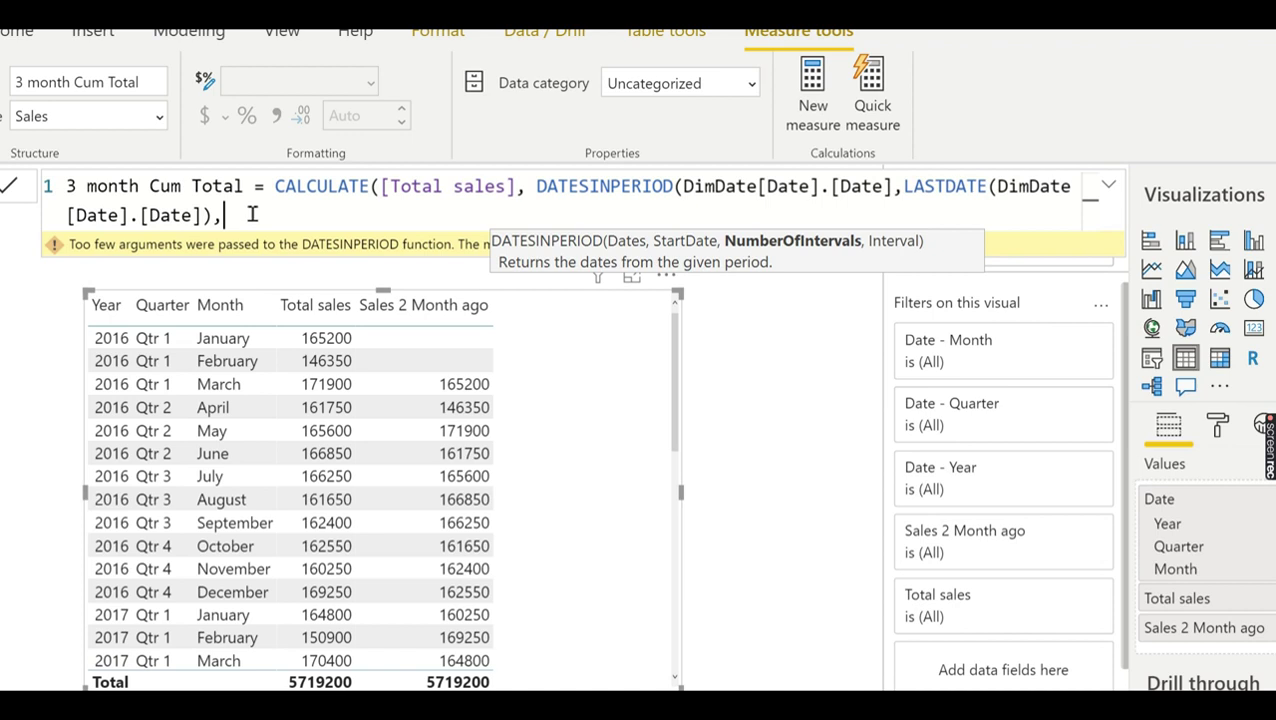
text(3,)
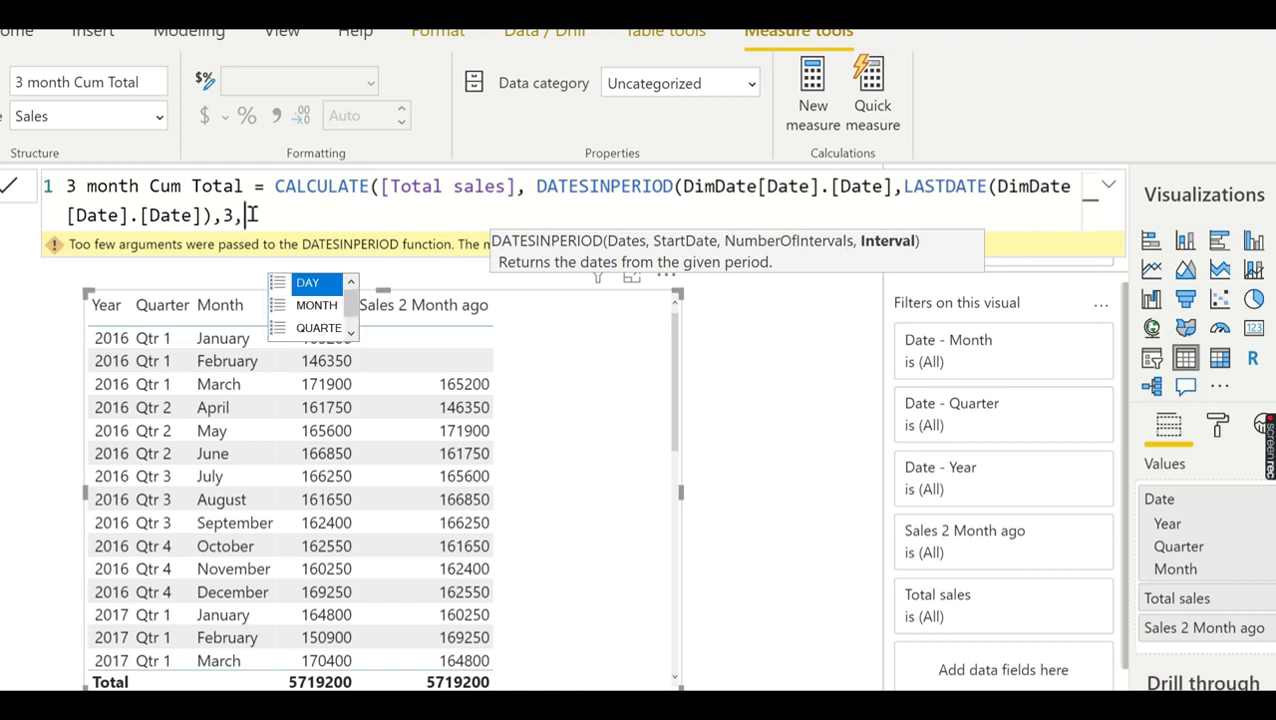
click(318, 305)
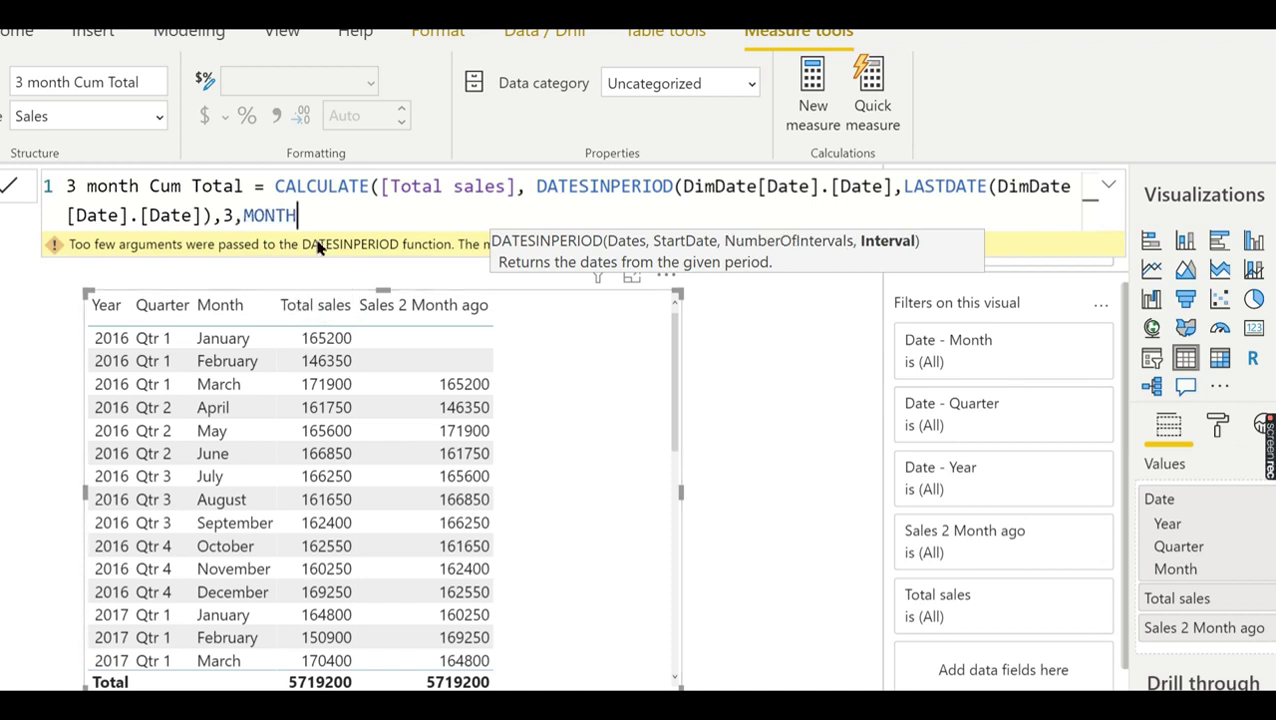
text())
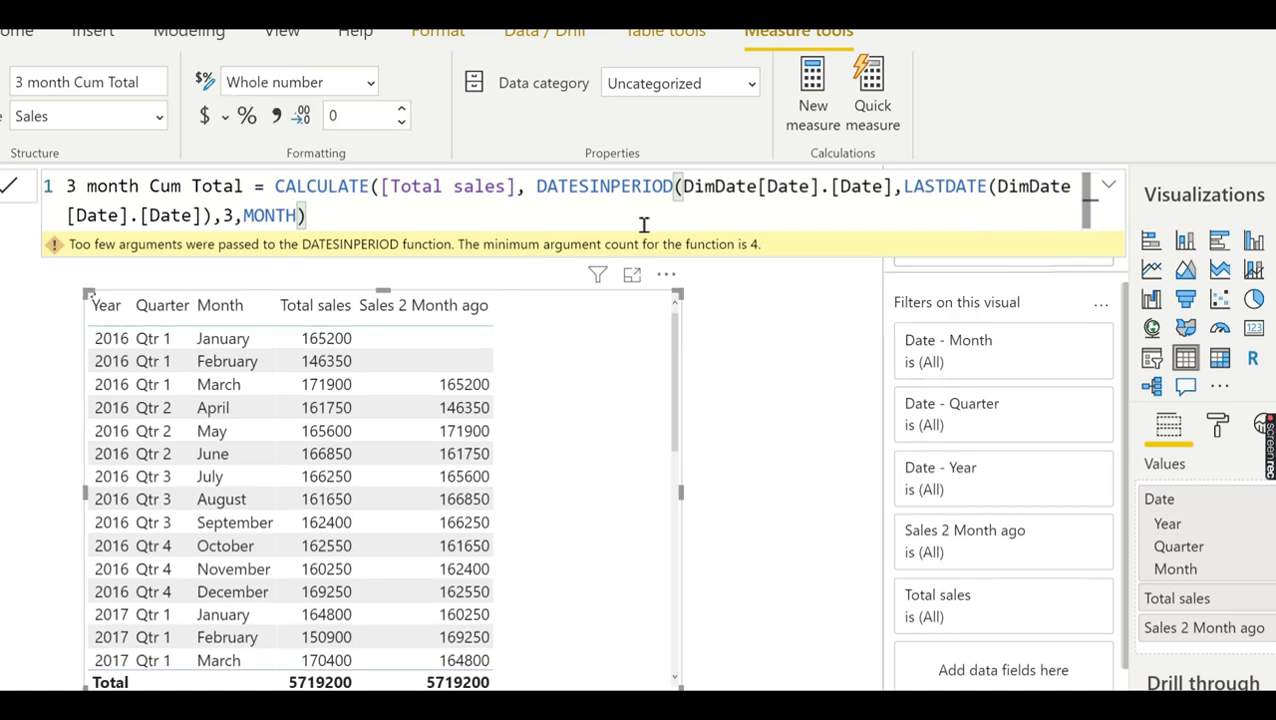
text())
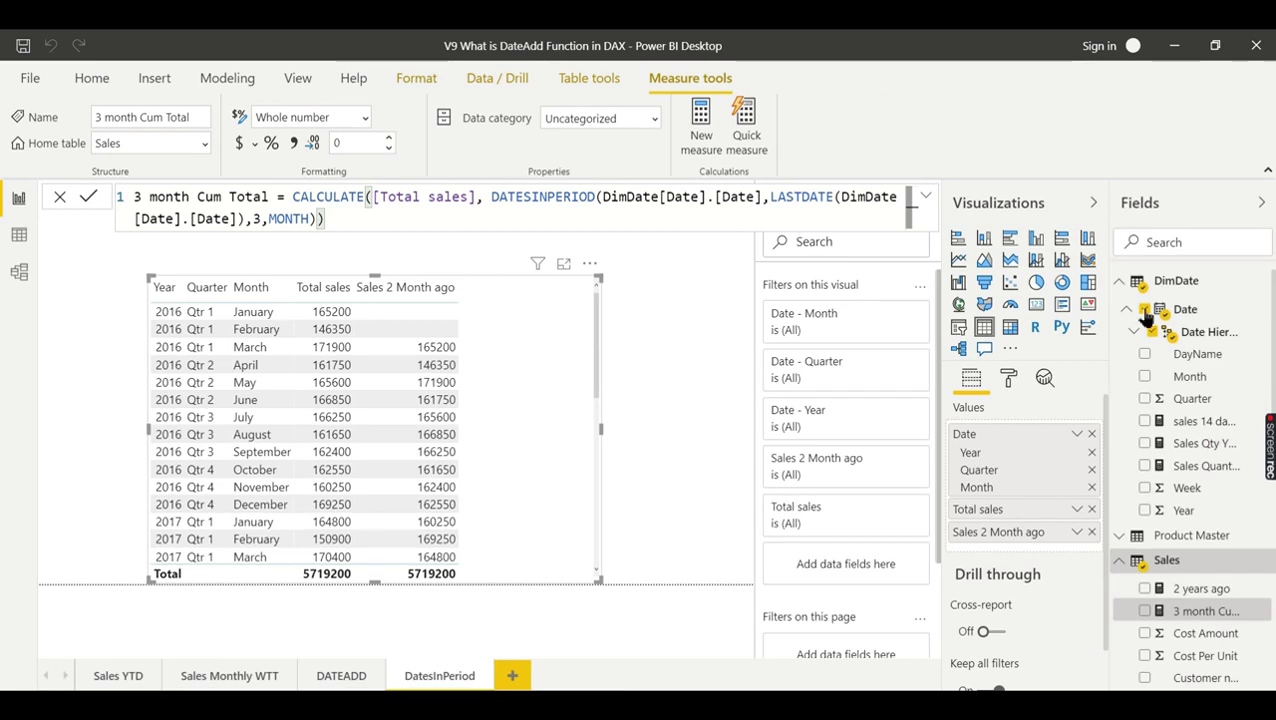
- Search the fields for "3 mon" and add the 3 month Cum Total measure to the table visual
click(1188, 244)
text(3 mon)
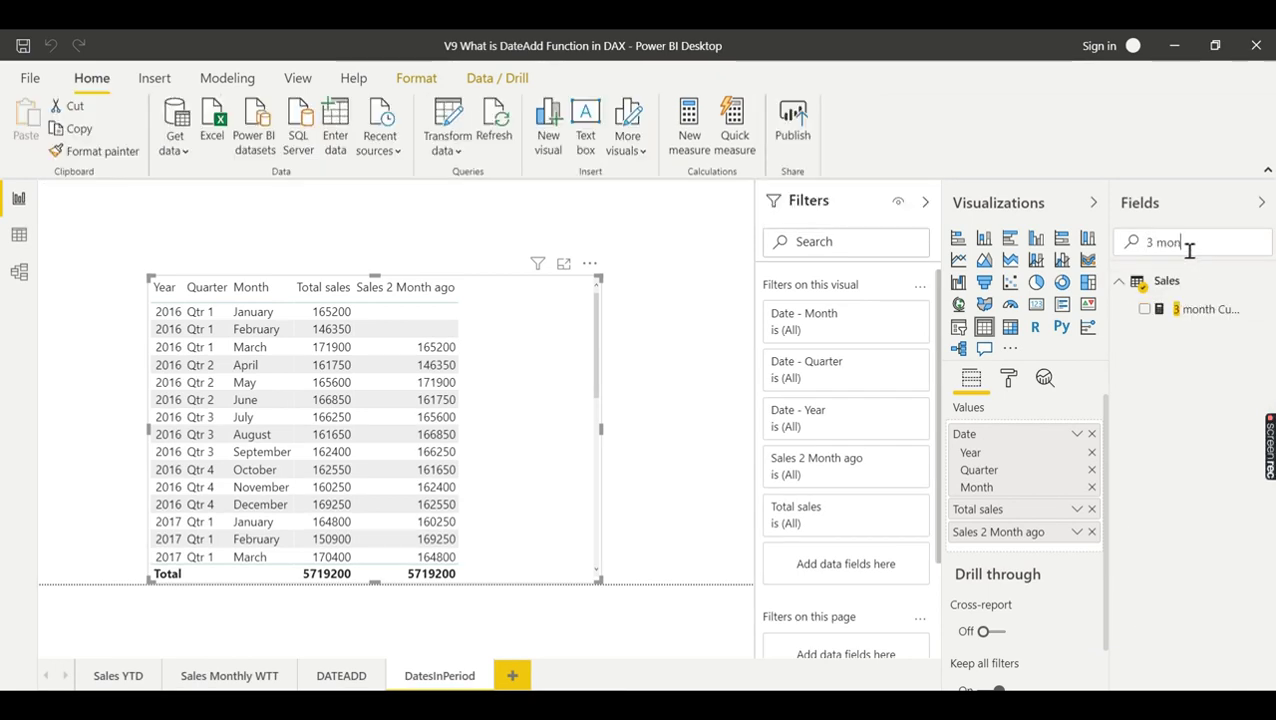
click(1148, 311)
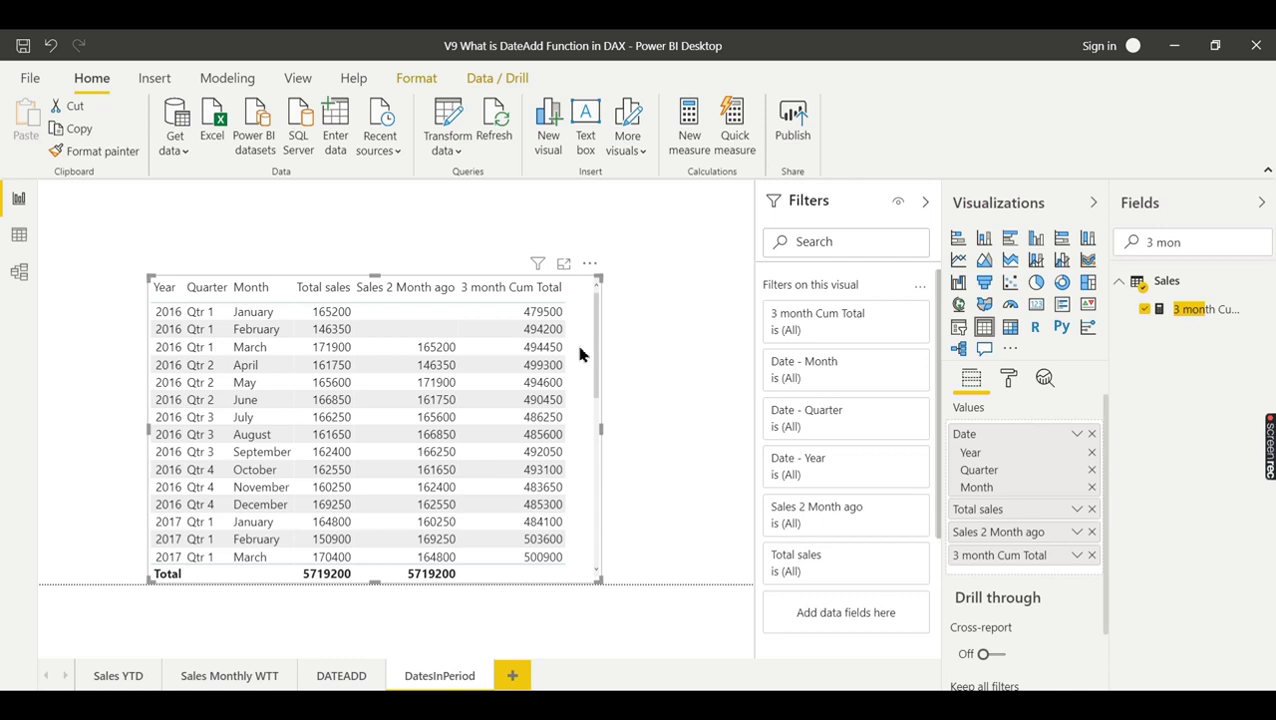
- Change the number of intervals in the 3 month Cum Total measure's DATESINPERIOD to -3 and commit the formula
click(1210, 308)
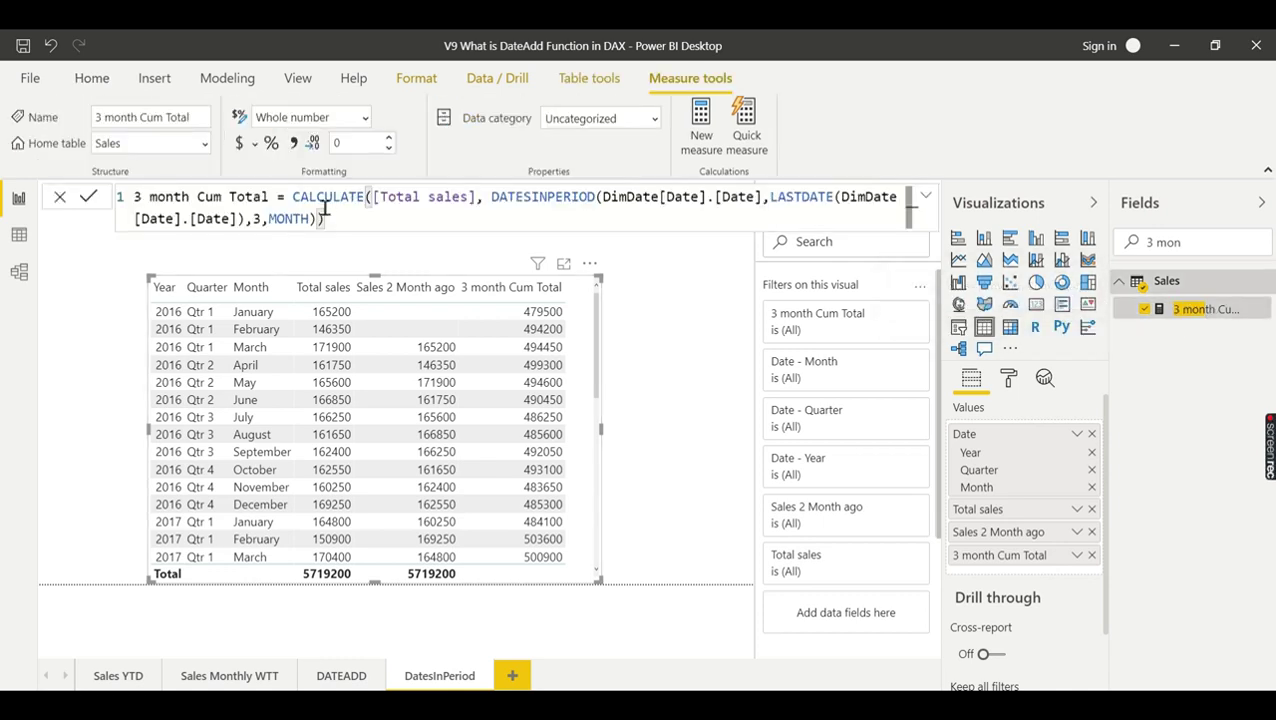
click(254, 219)
text(-)
key(End)
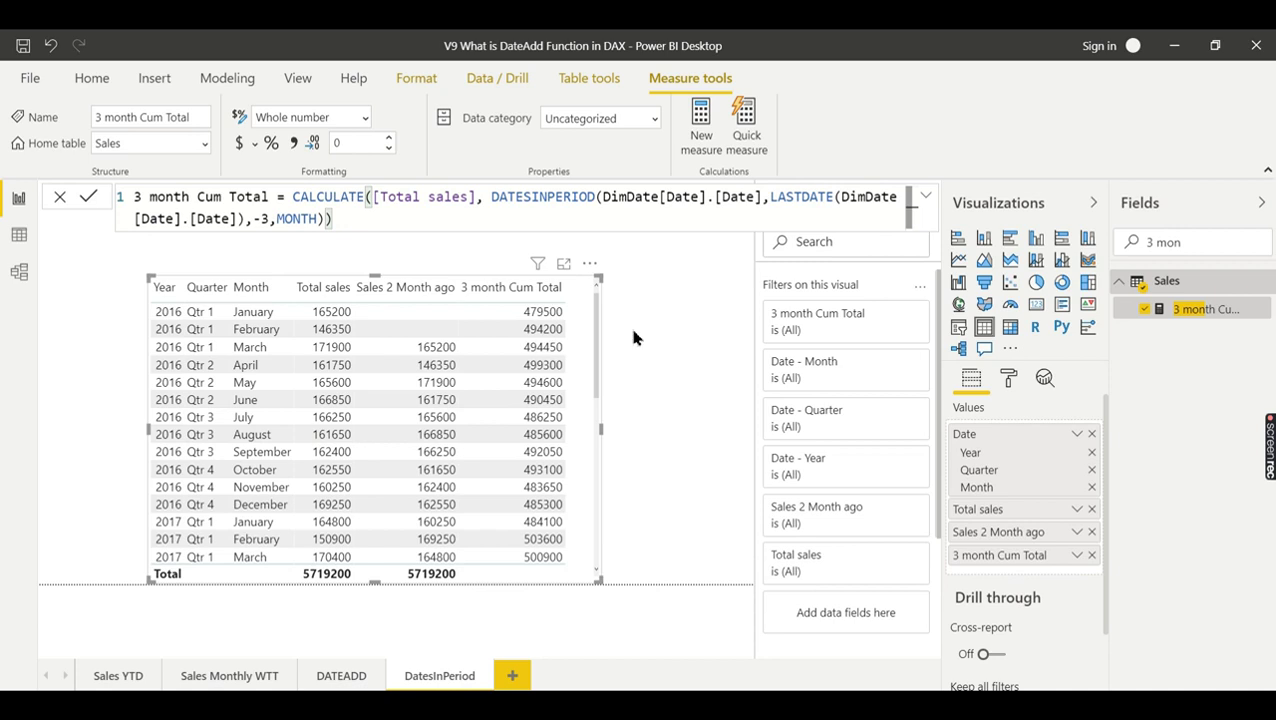
key(Return)
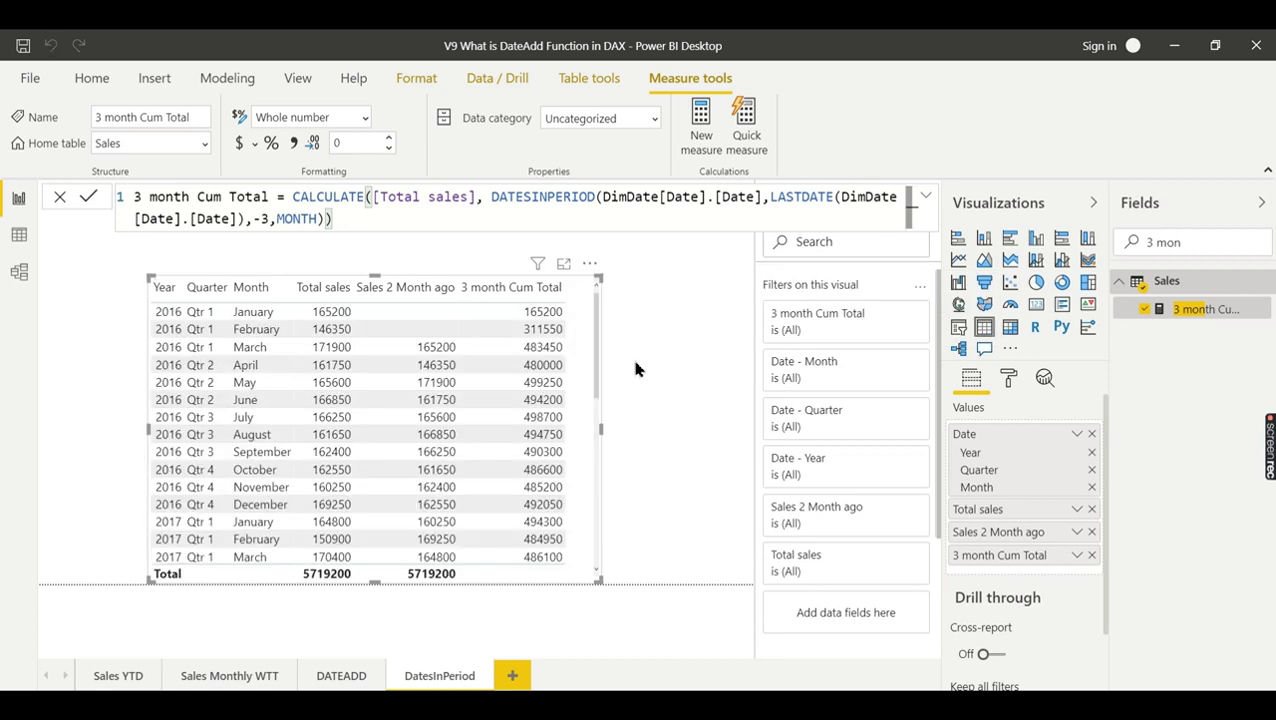
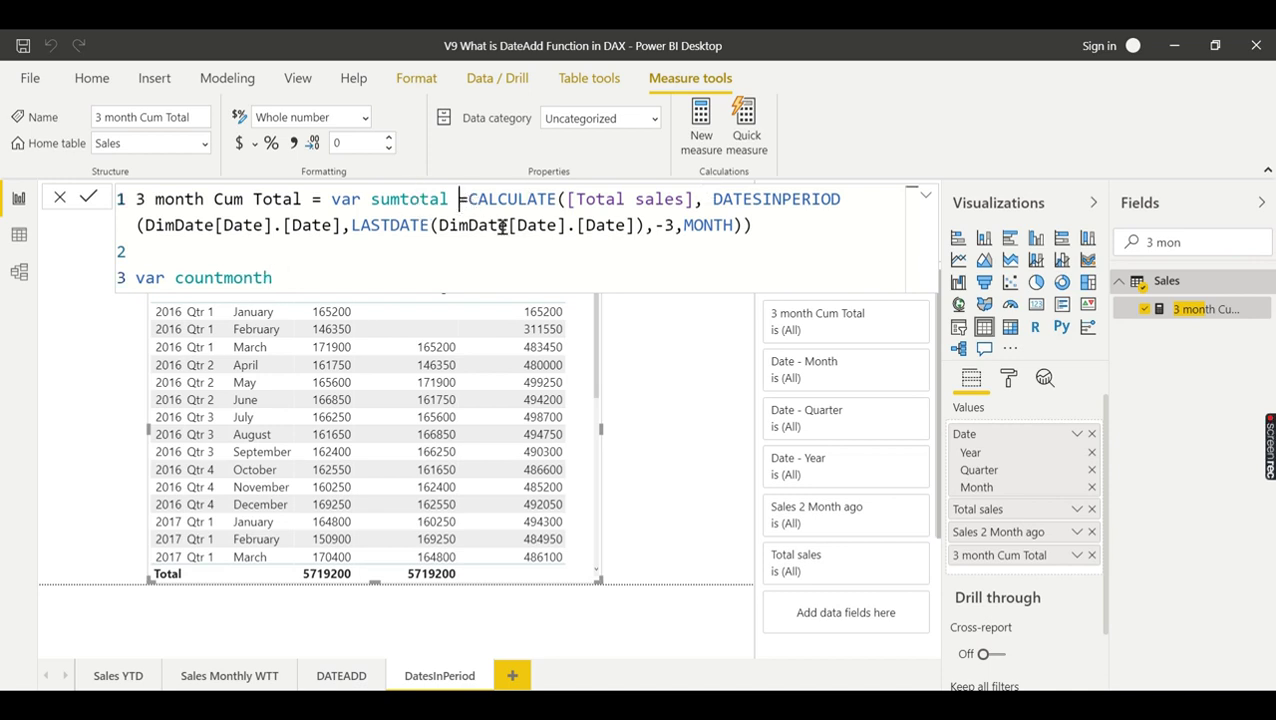
- Copy the CALCULATE expression of the sumtotal variable into the countmonth variable, keeping a single equals sign
drag(460, 199, 746, 256)
key(ctrl+c)
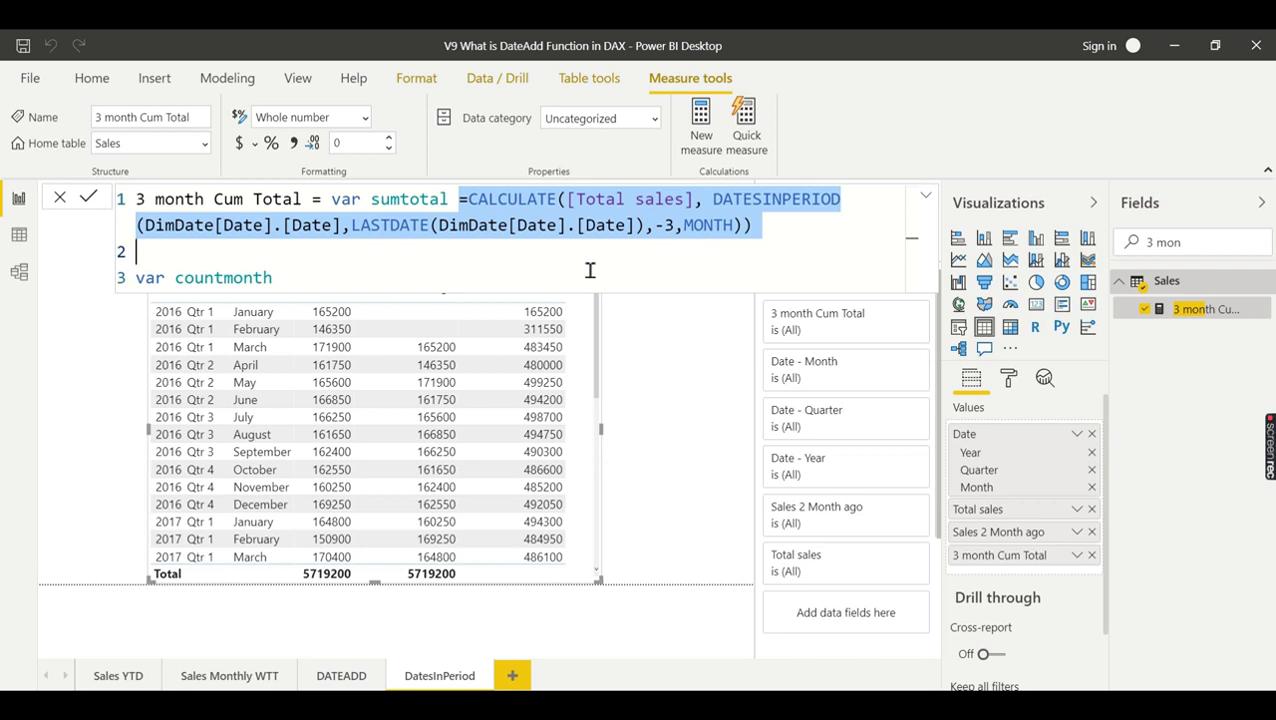
click(481, 277)
text(=)
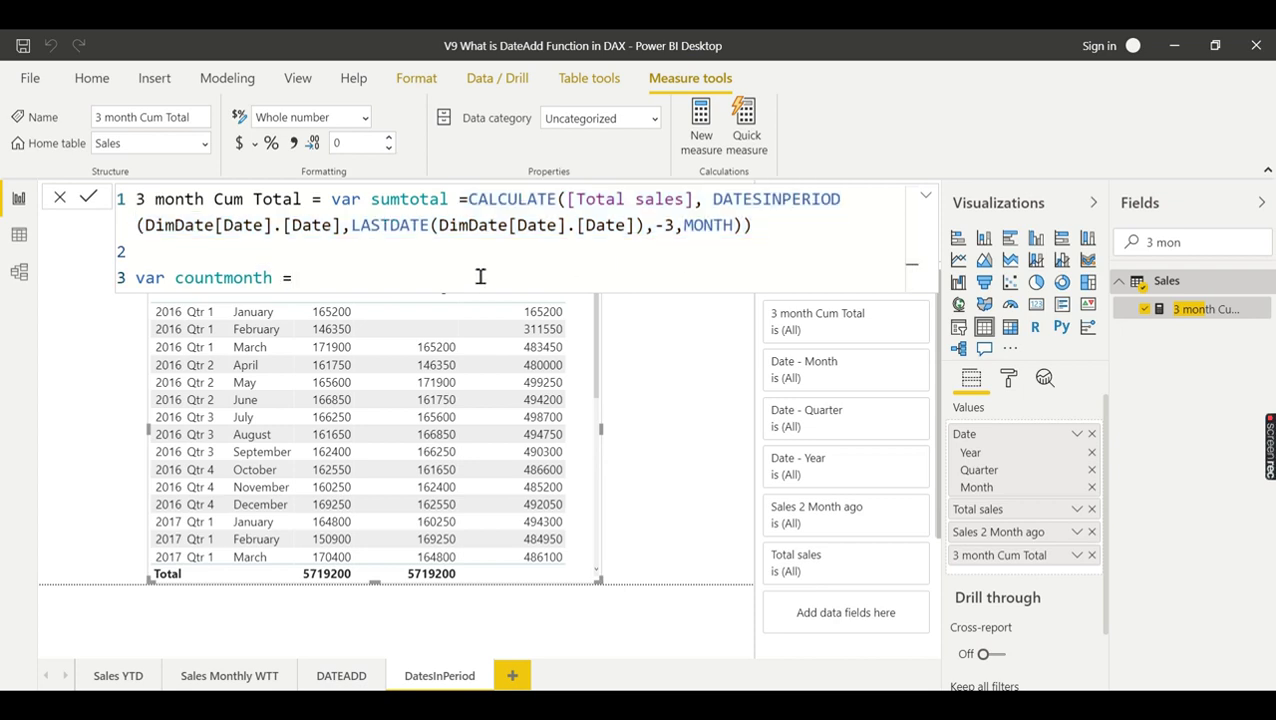
key(ctrl+v)
click(292, 278)
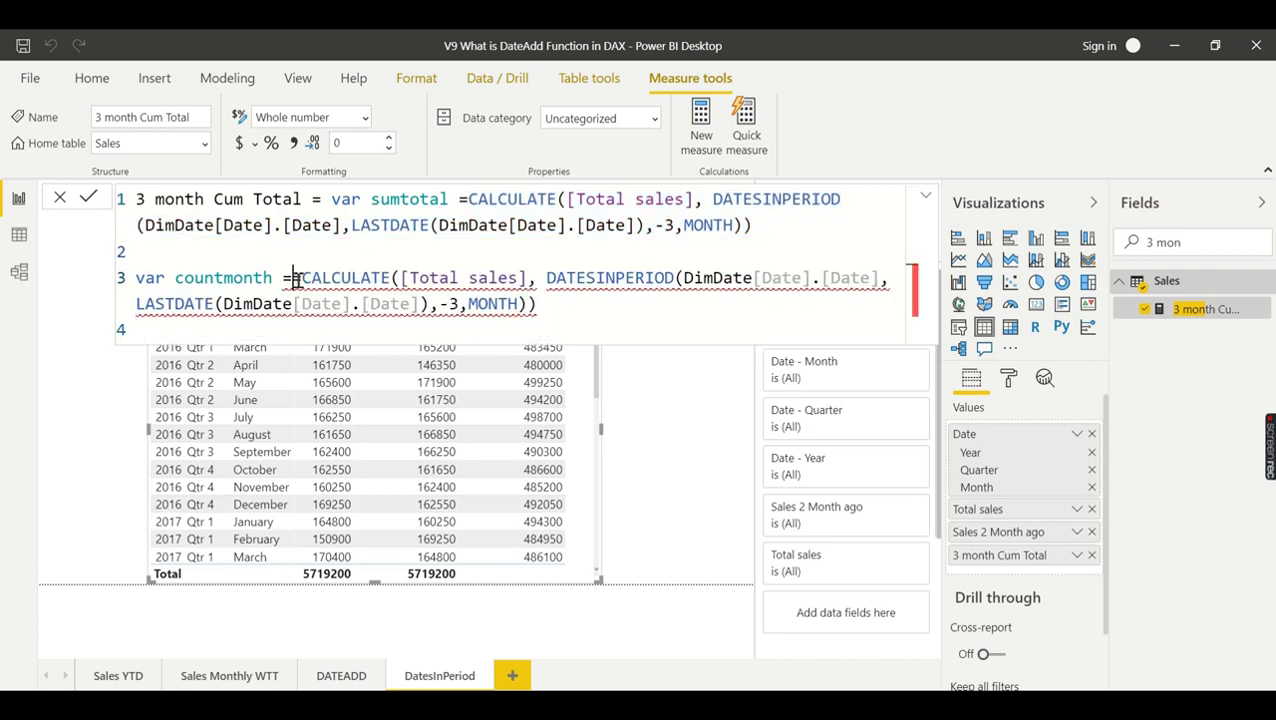
key(BackSpace)
- Replace [Total sales] in the countmonth expression with DISTINCTCOUNT(DimDate[Date].[Date])
click(518, 283)
drag(518, 285, 394, 287)
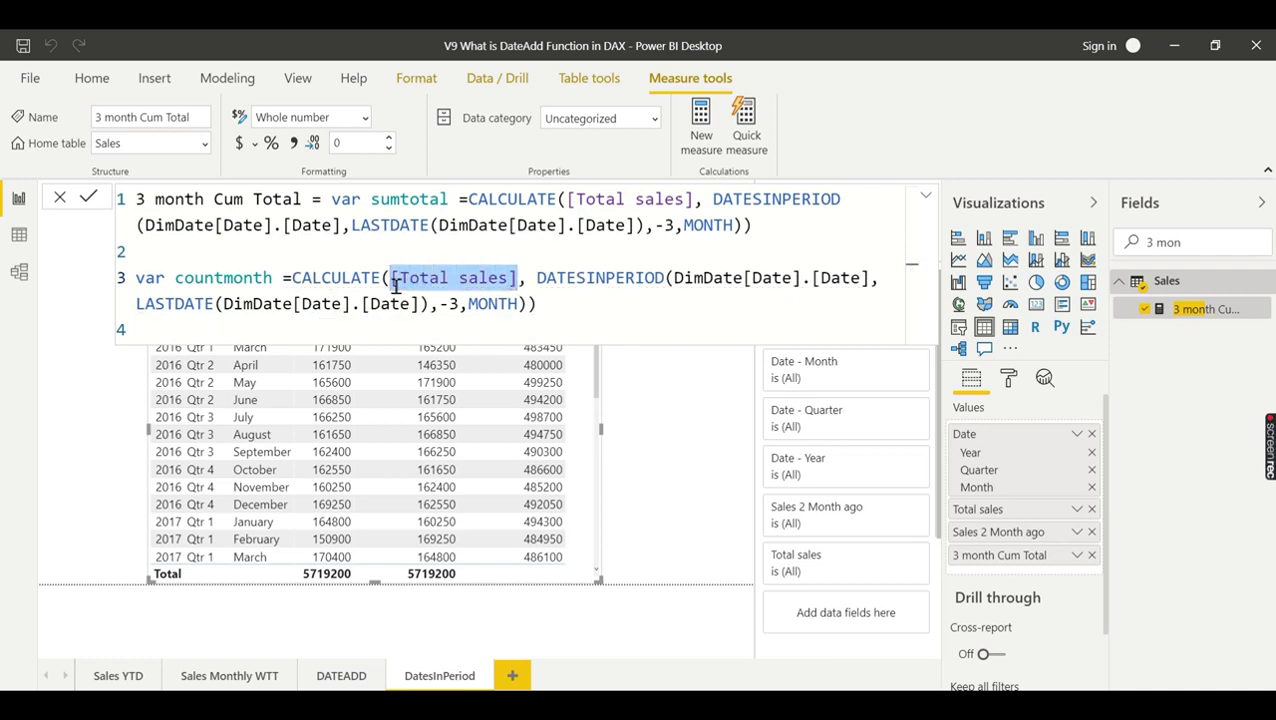
text(distinct)
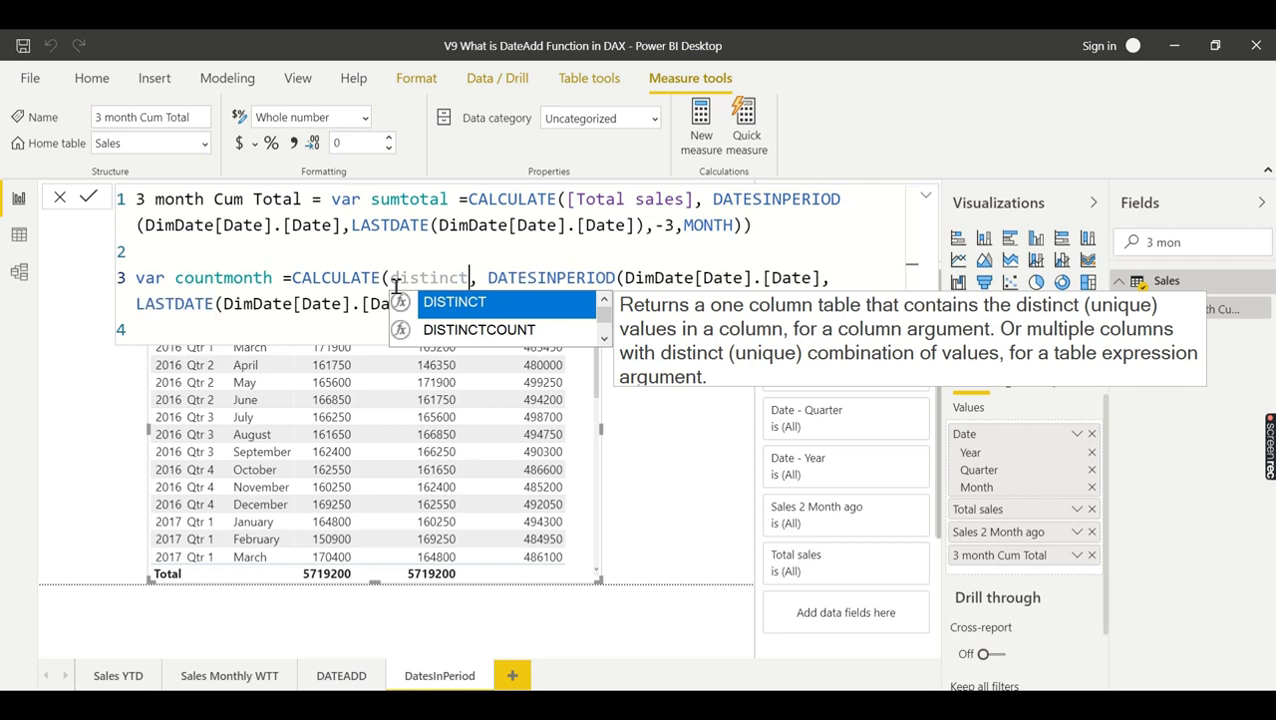
text(coun)
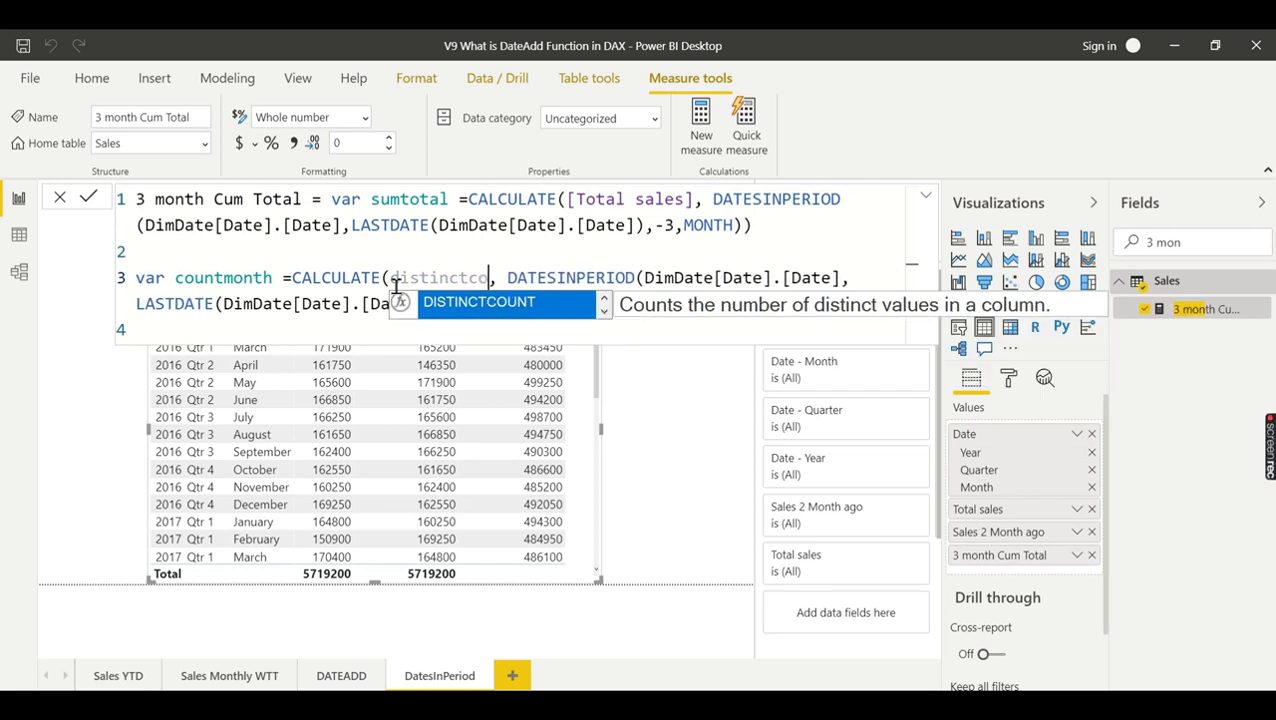
click(449, 306)
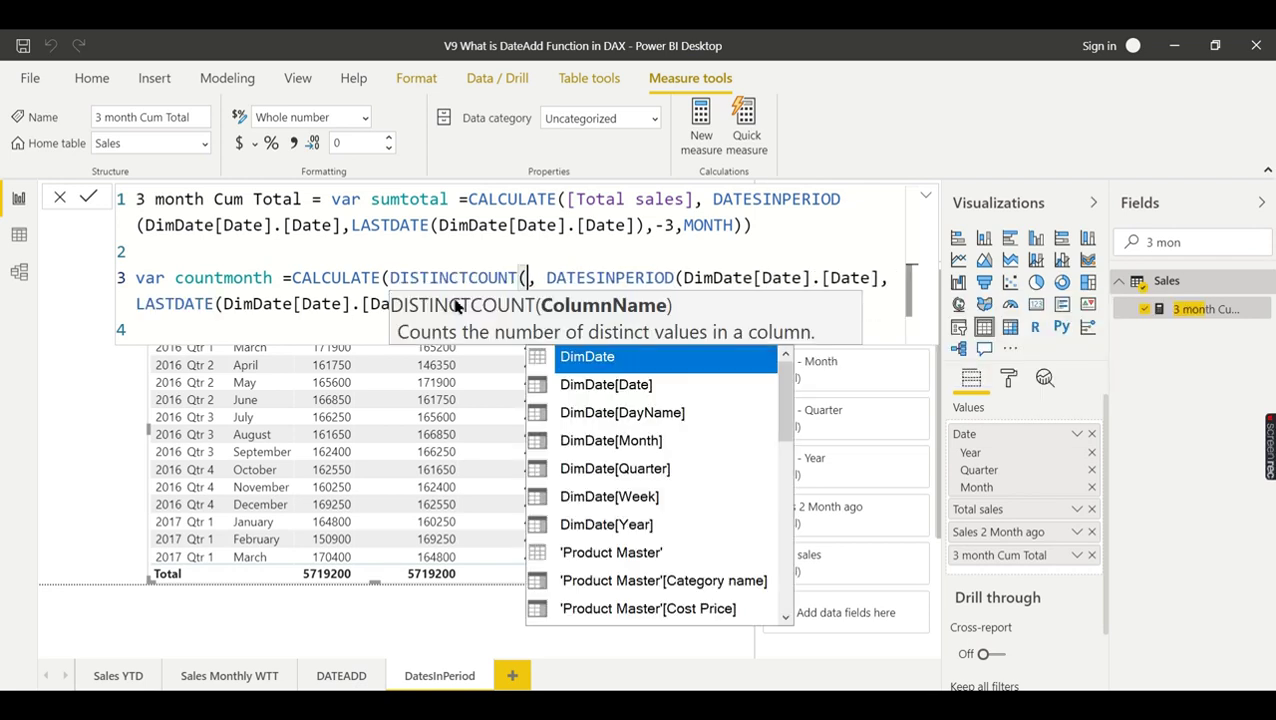
text(dim)
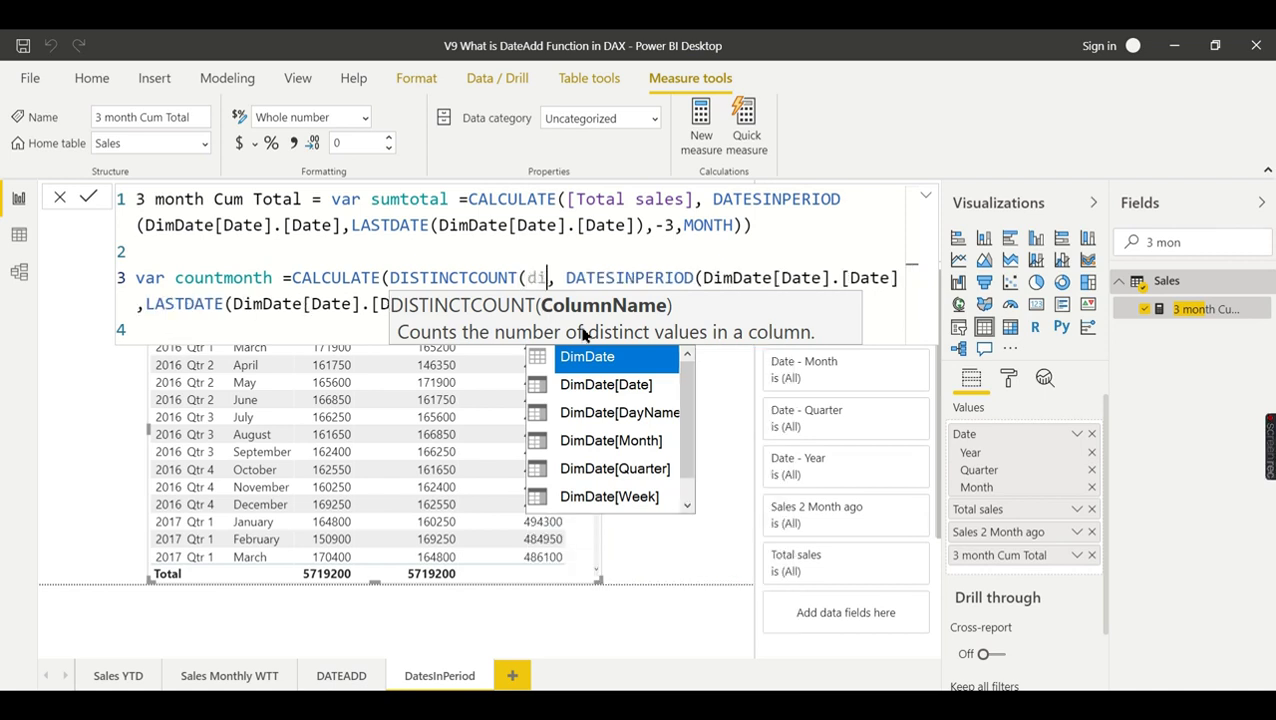
click(631, 393)
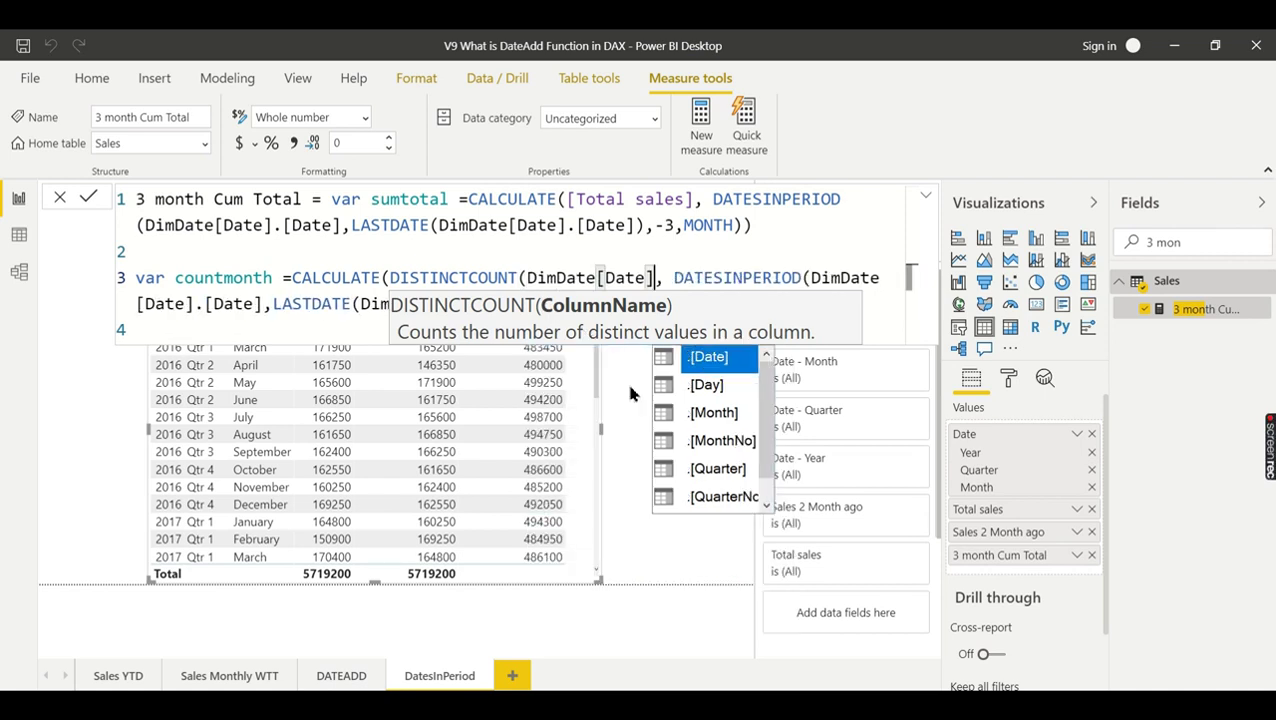
click(727, 358)
text())
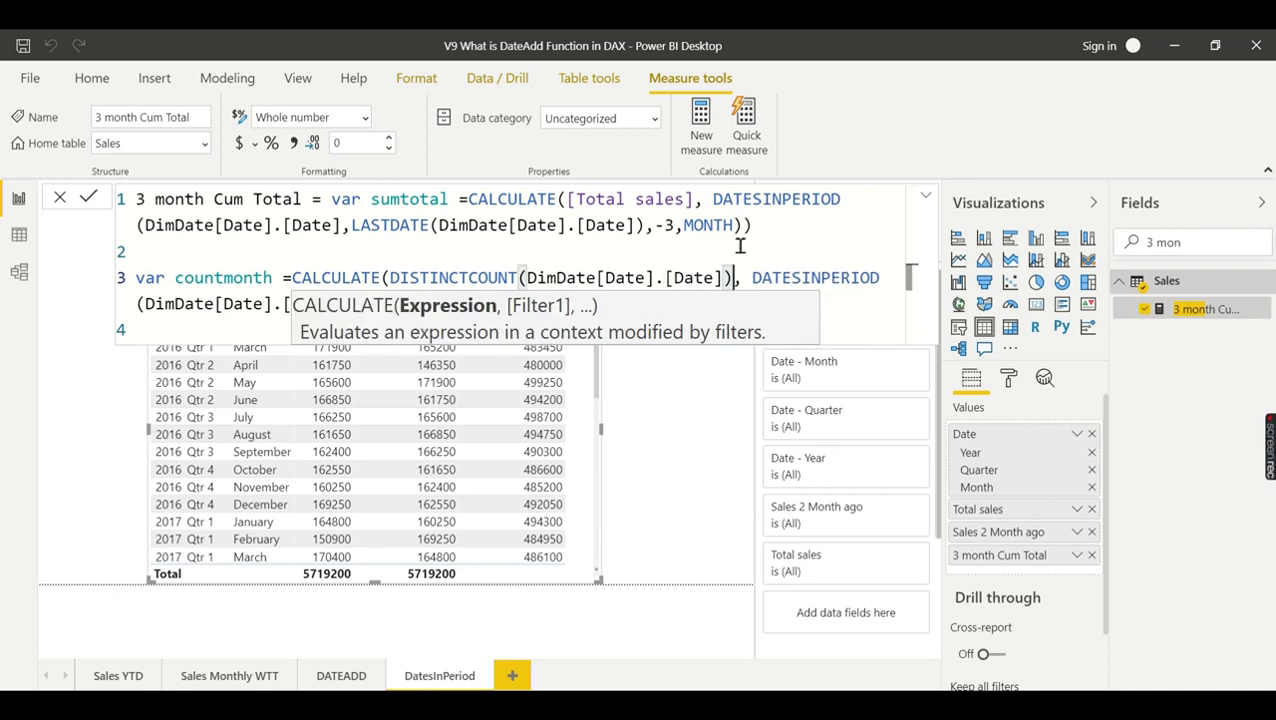
- Add a return line below the countmonth variable, followed by the expression sumtotal / countmonth
click(357, 263)
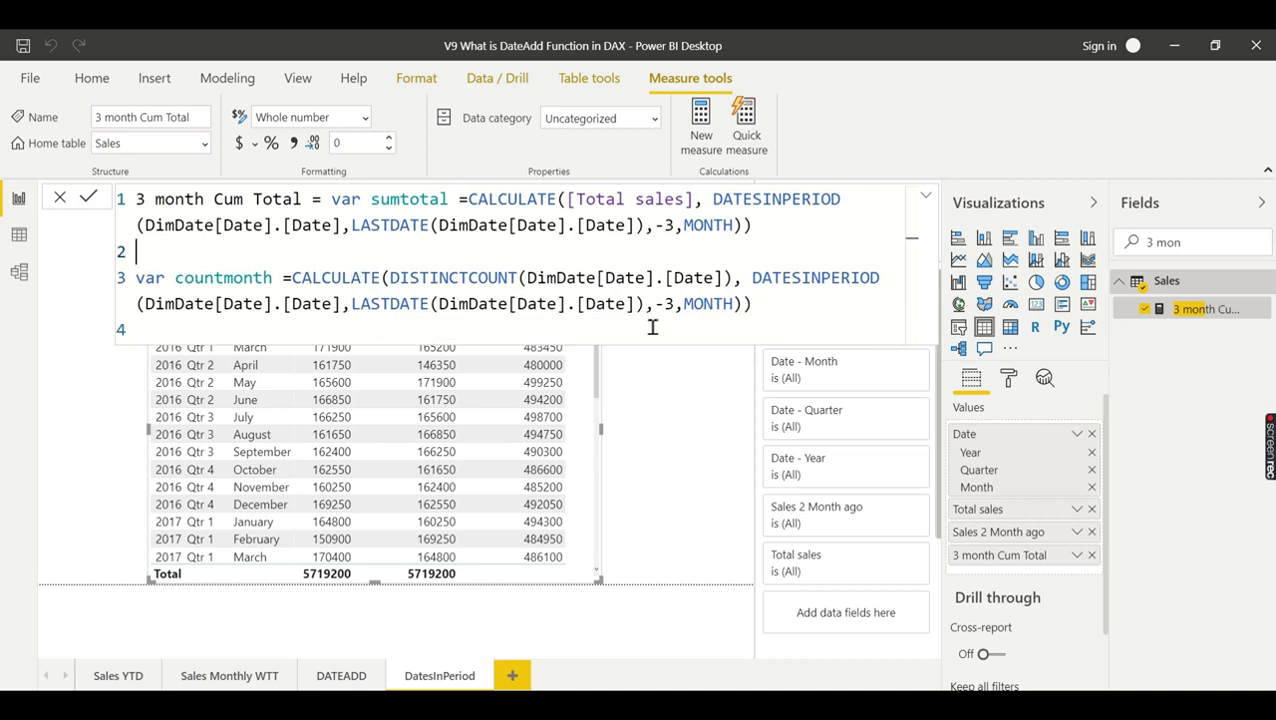
click(769, 305)
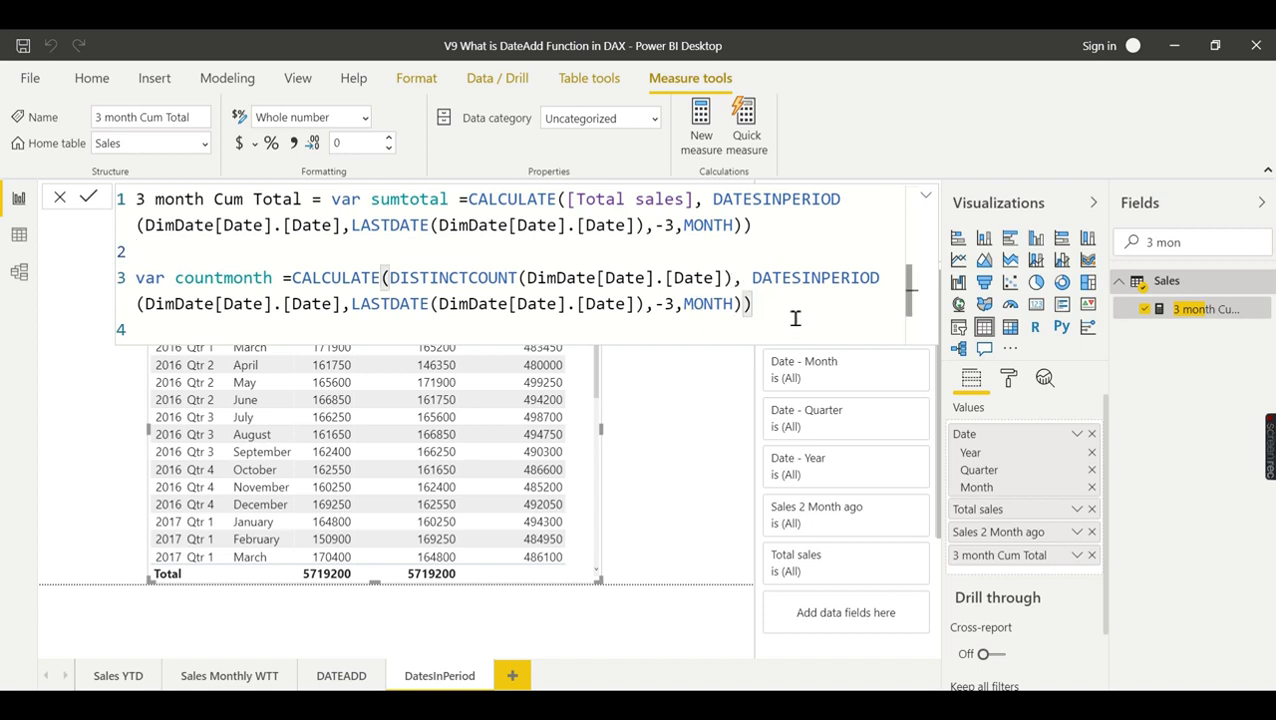
key(shift+Return)
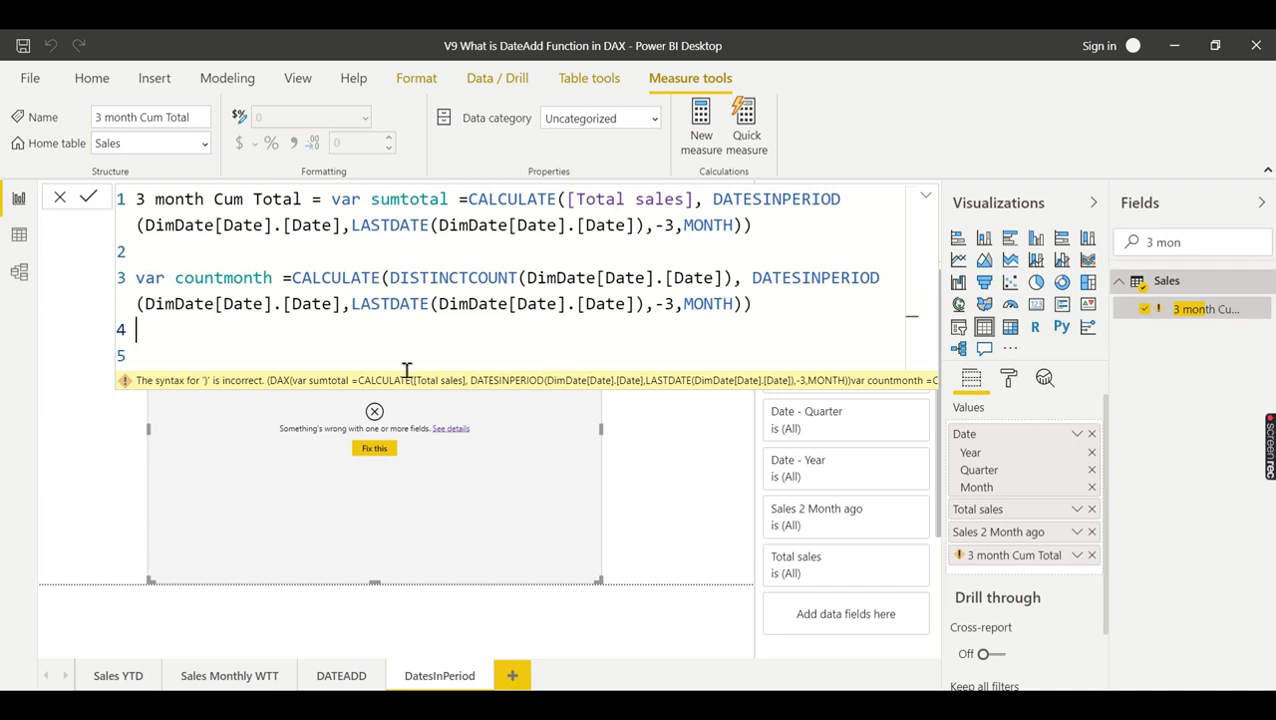
text(return)
key(shift+Return)
text(Sumto)
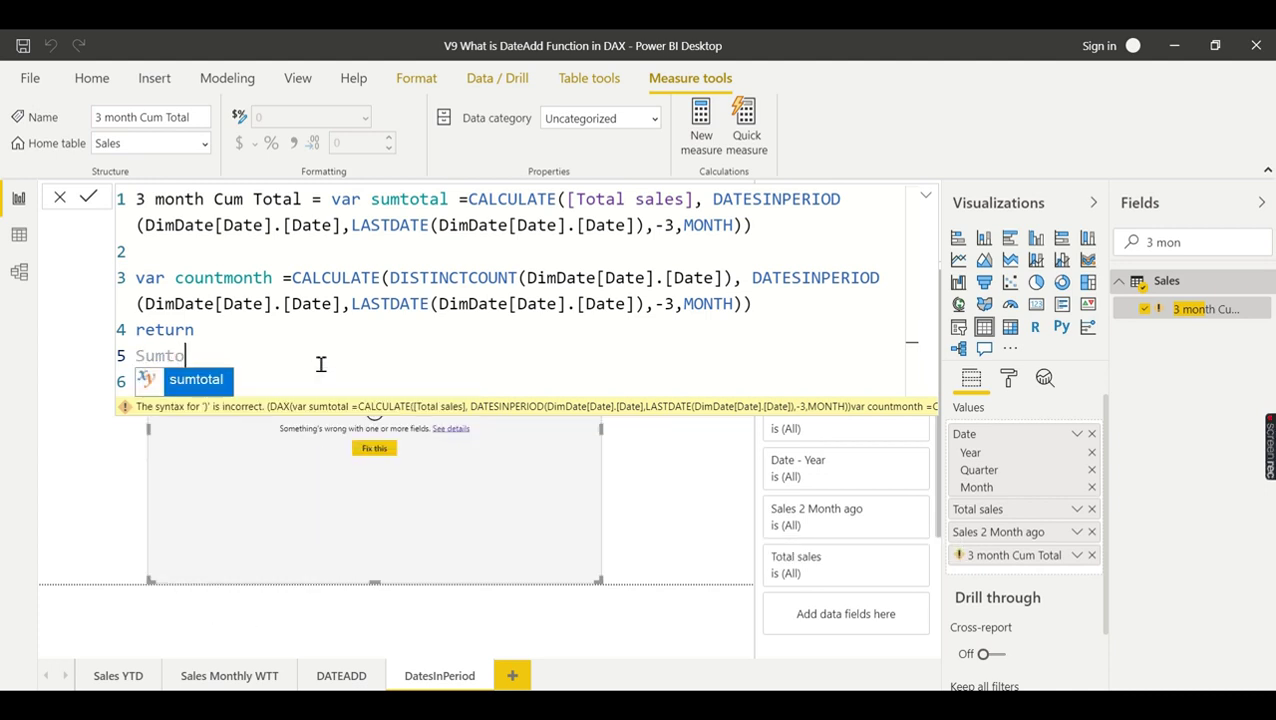
key(Tab)
text(/)
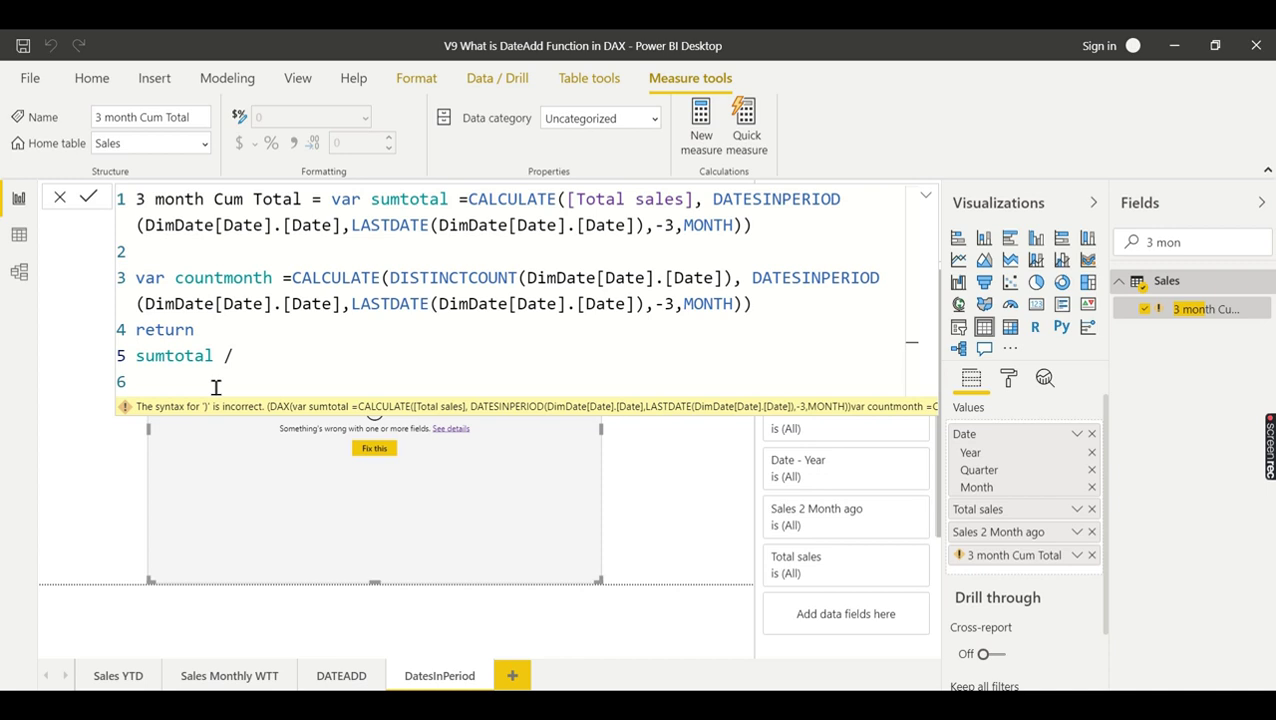
text( Coun)
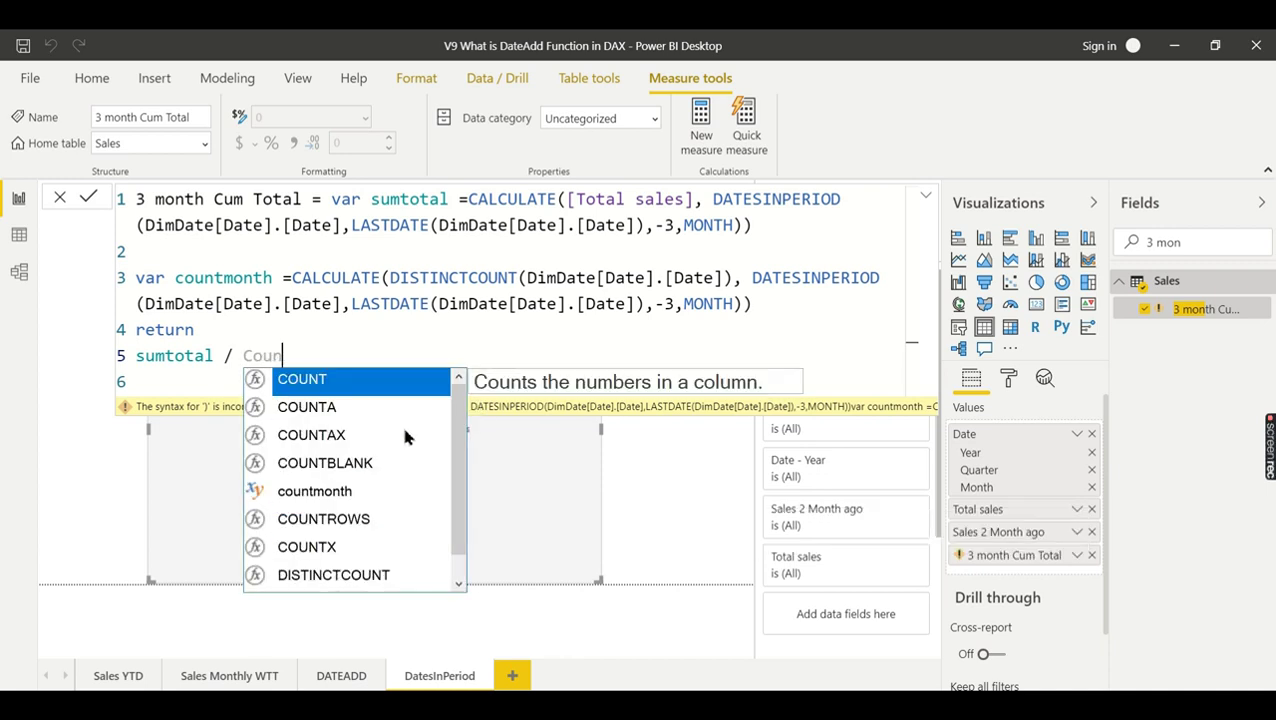
click(349, 491)
- Convert the returned expression to DIVIDE(sumtotal , countmonth,0), commit the measure and check the table
key(Home)
text(divi)
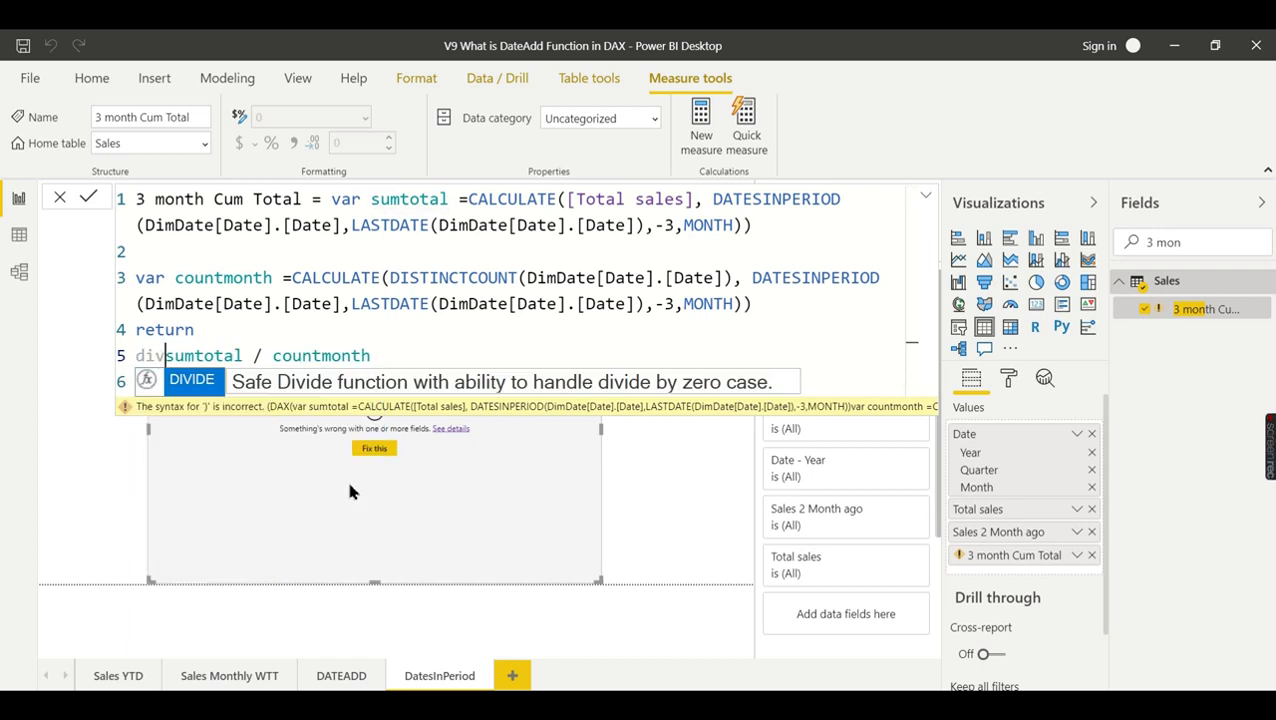
key(Tab)
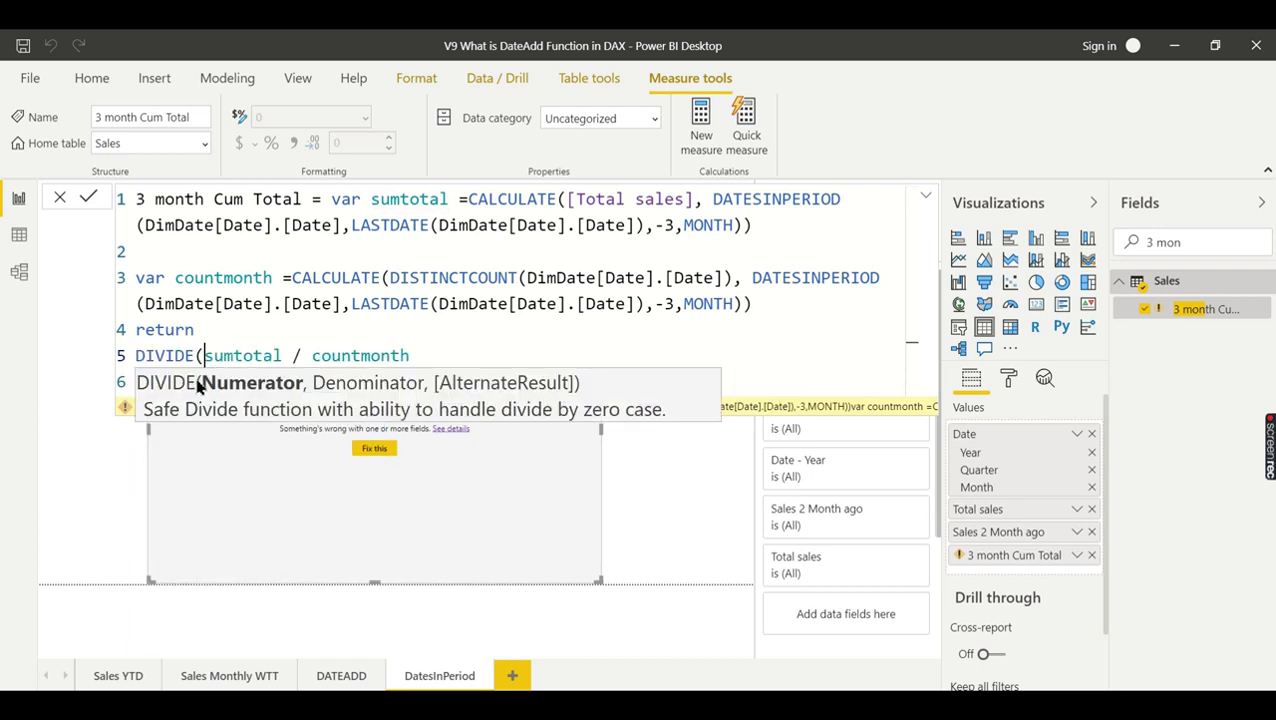
click(302, 356)
key(BackSpace)
text(,)
click(451, 362)
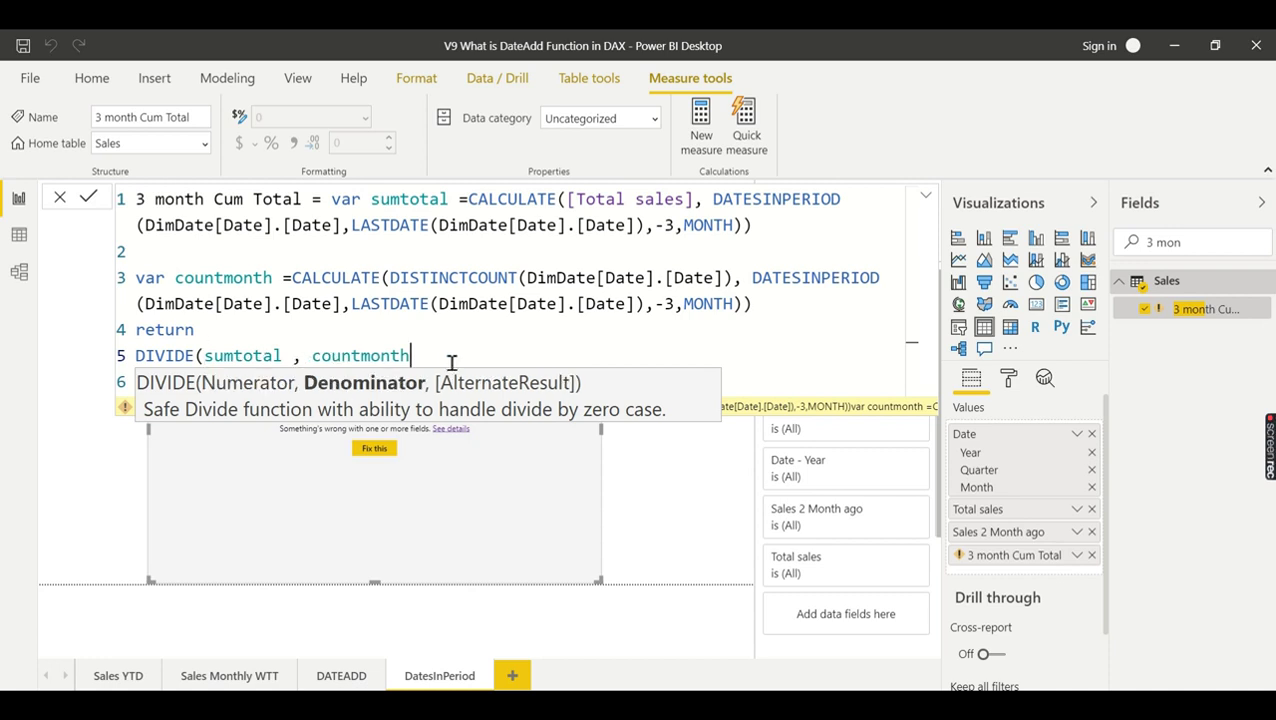
text(,0))
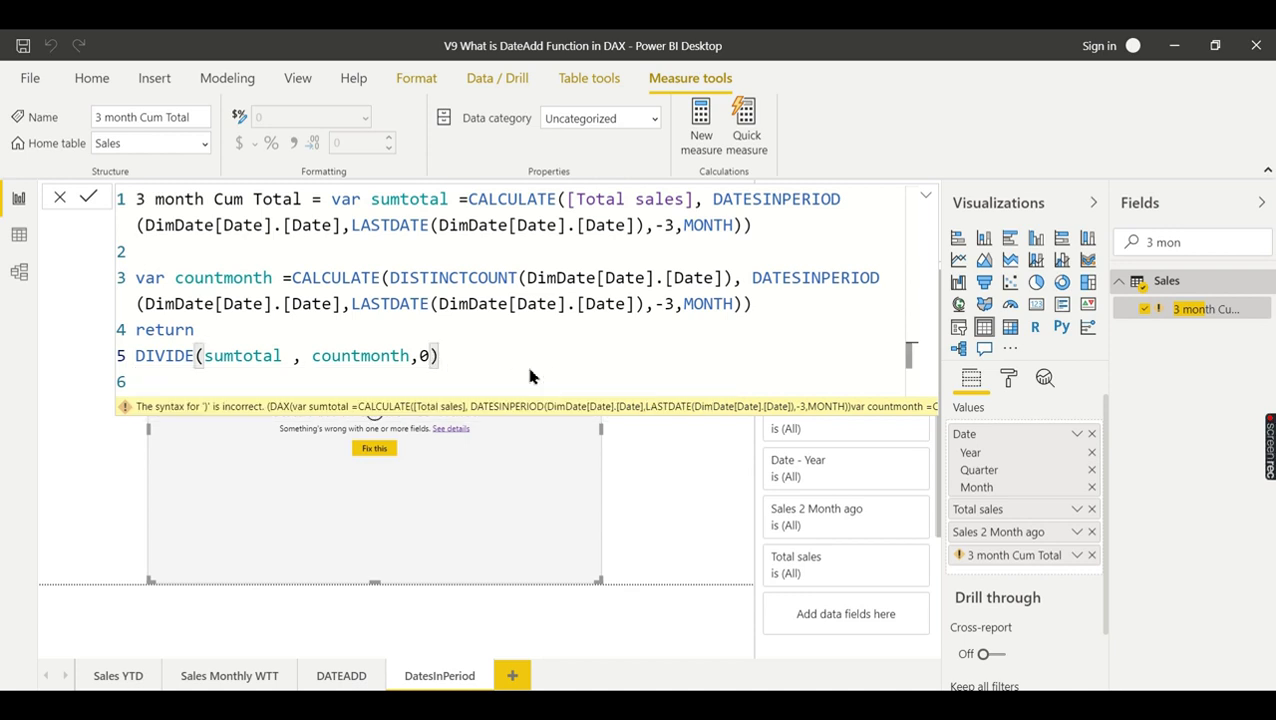
key(Return)
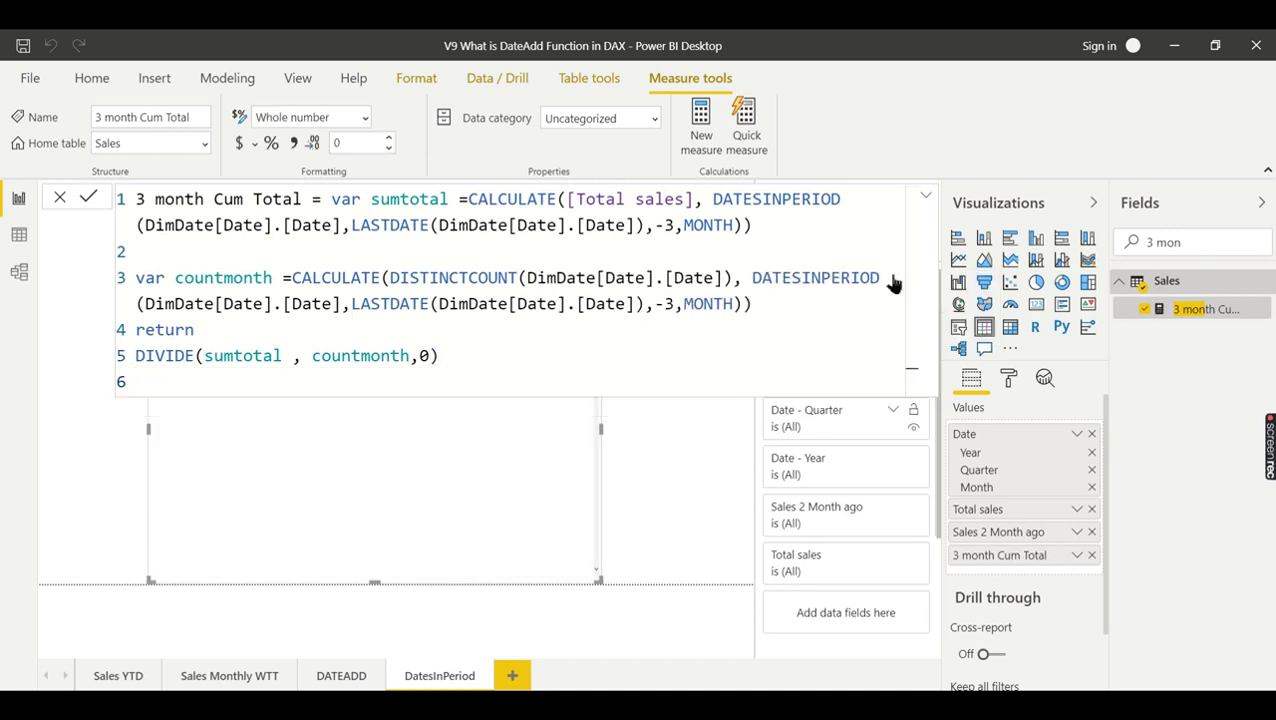
click(926, 197)
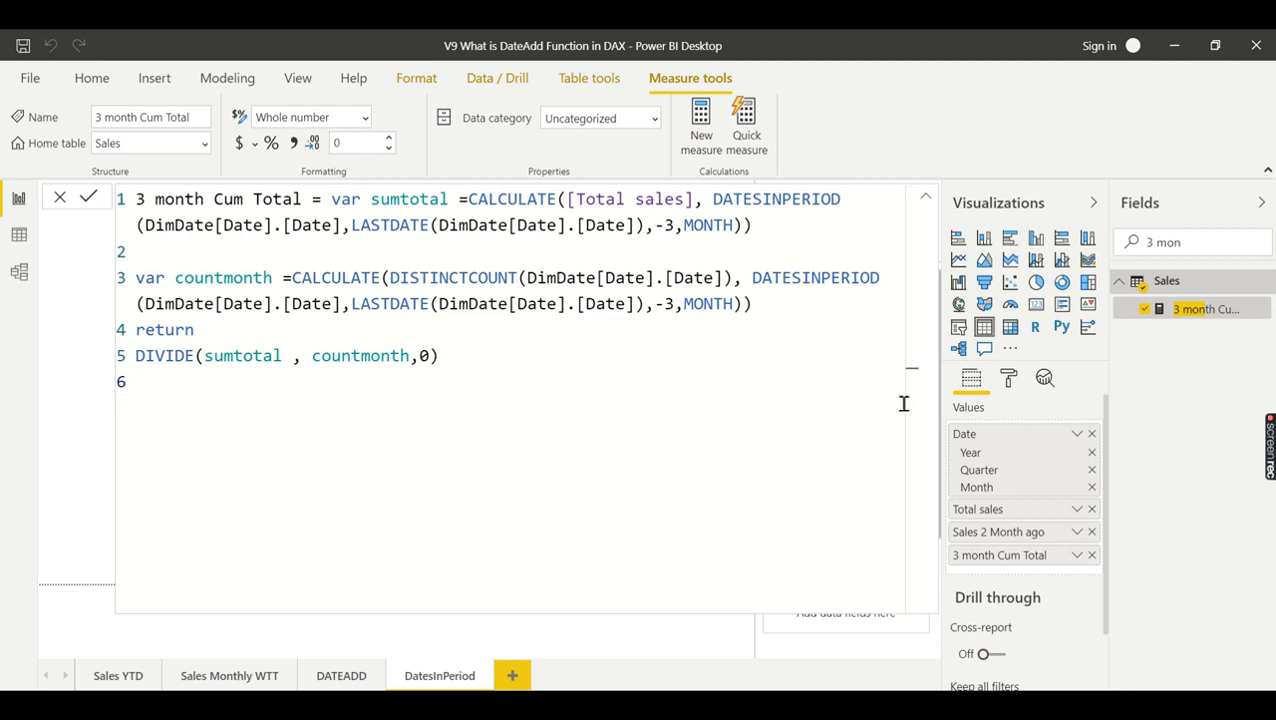
click(922, 196)
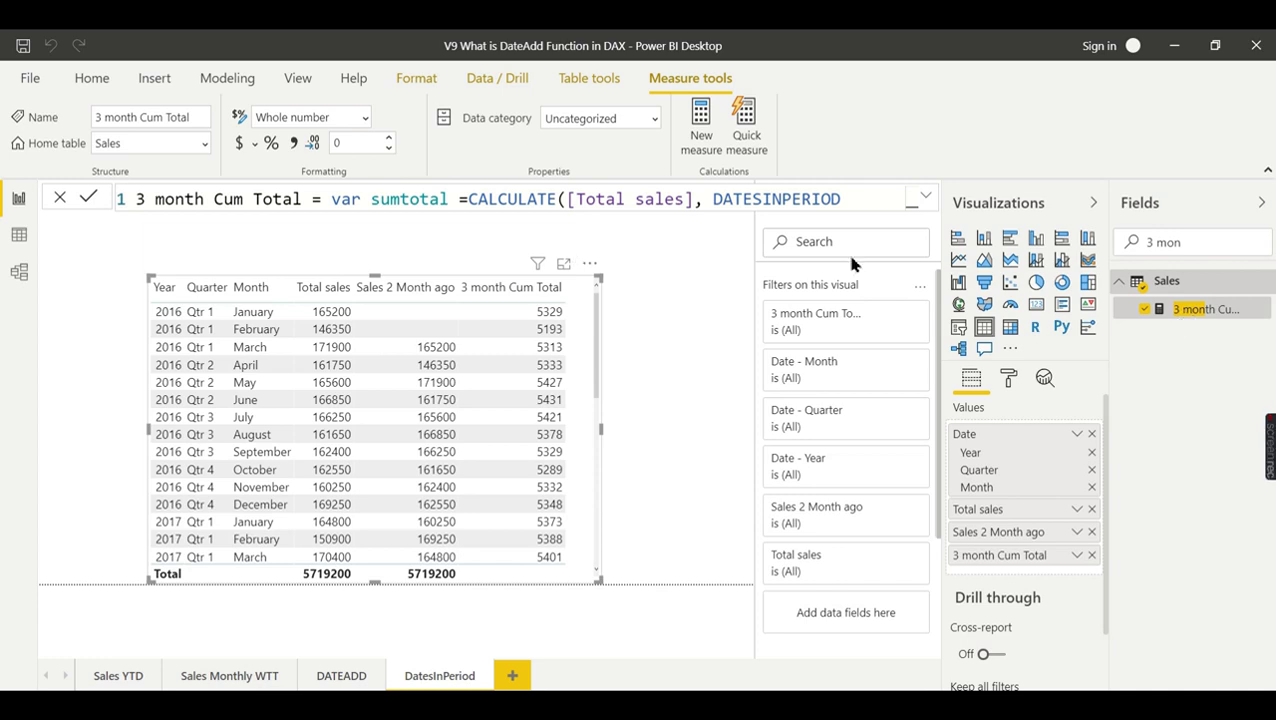
- Change the DISTINCTCOUNT column in countmonth to DimDate[Date].[Month] and commit the measure
click(922, 196)
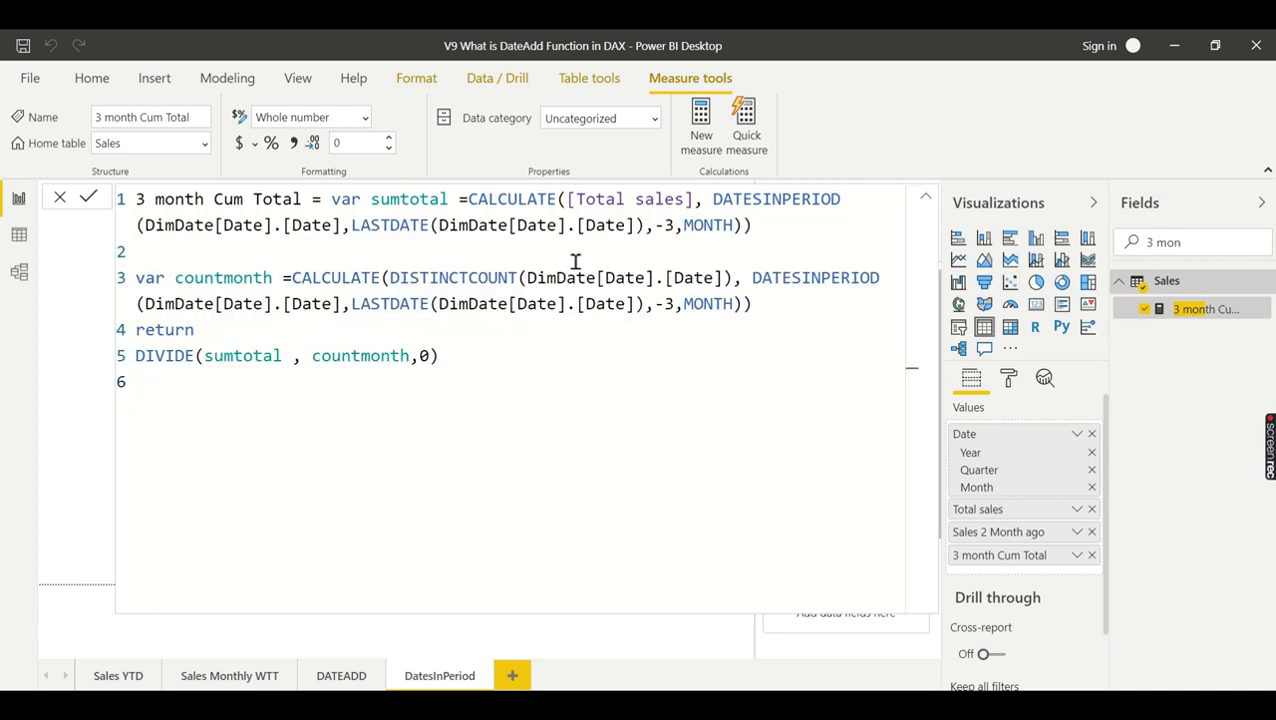
double_click(697, 277)
key(BackSpace)
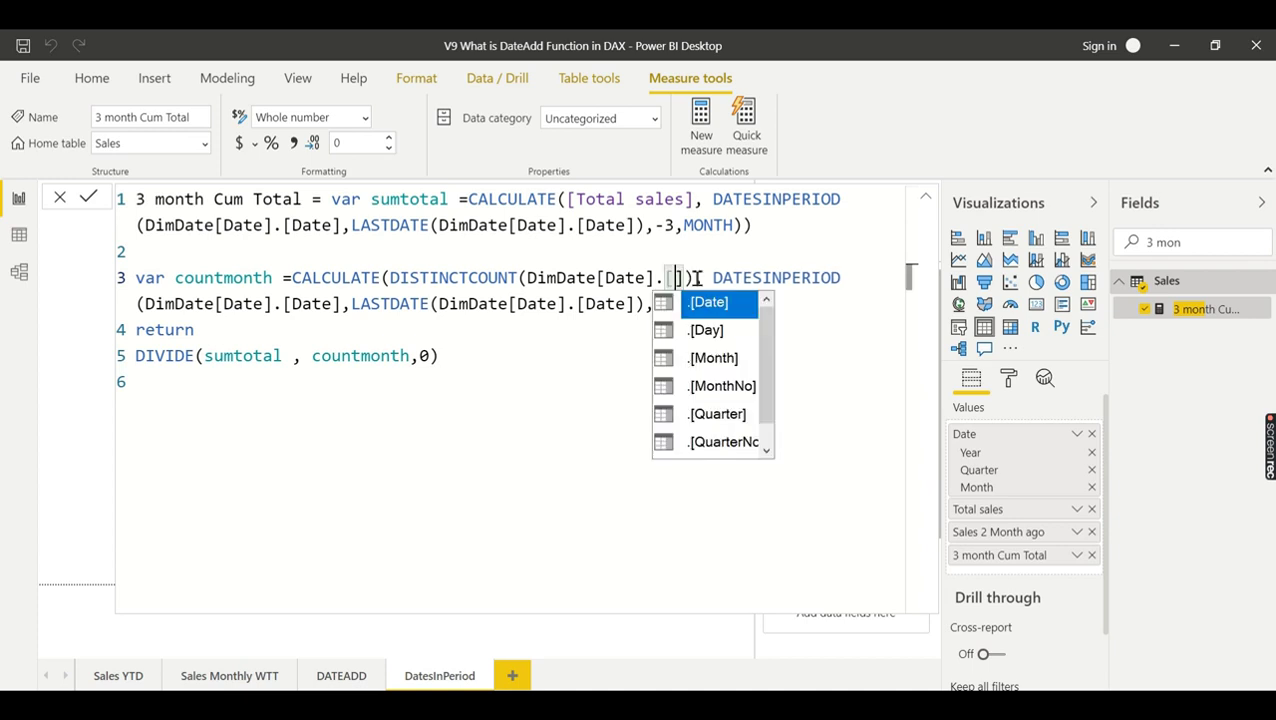
key(BackSpace)
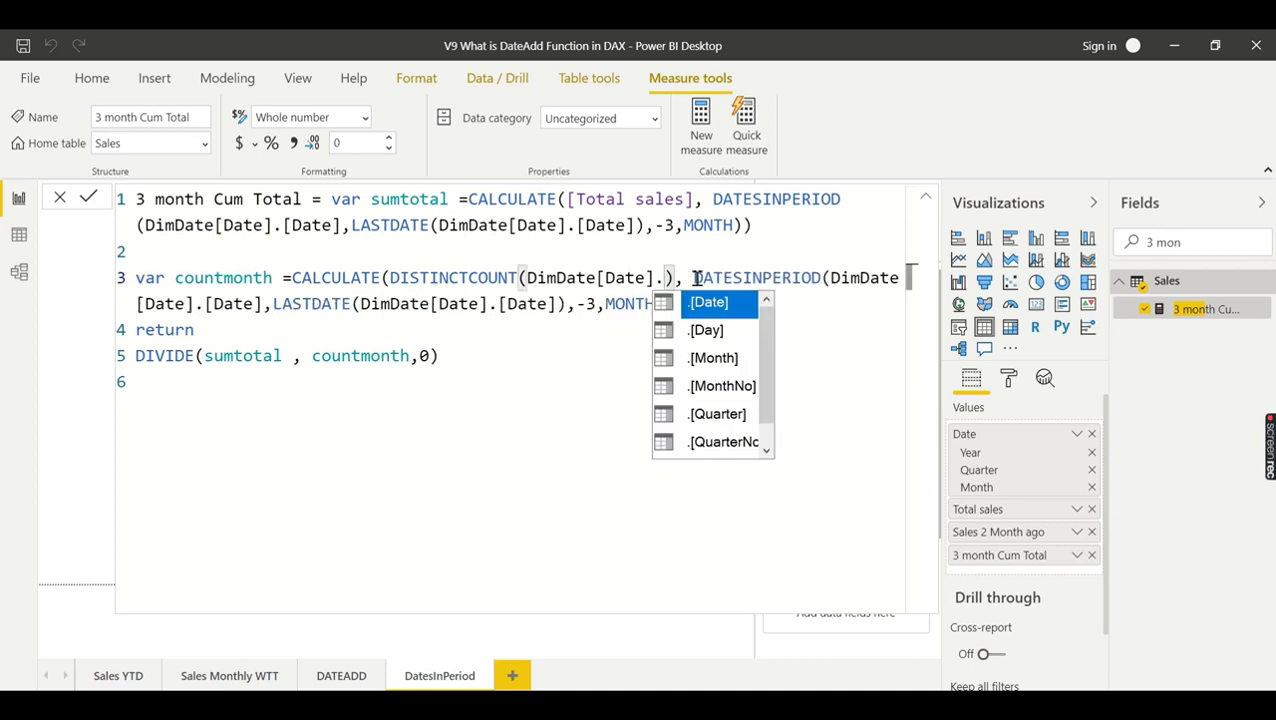
text(M)
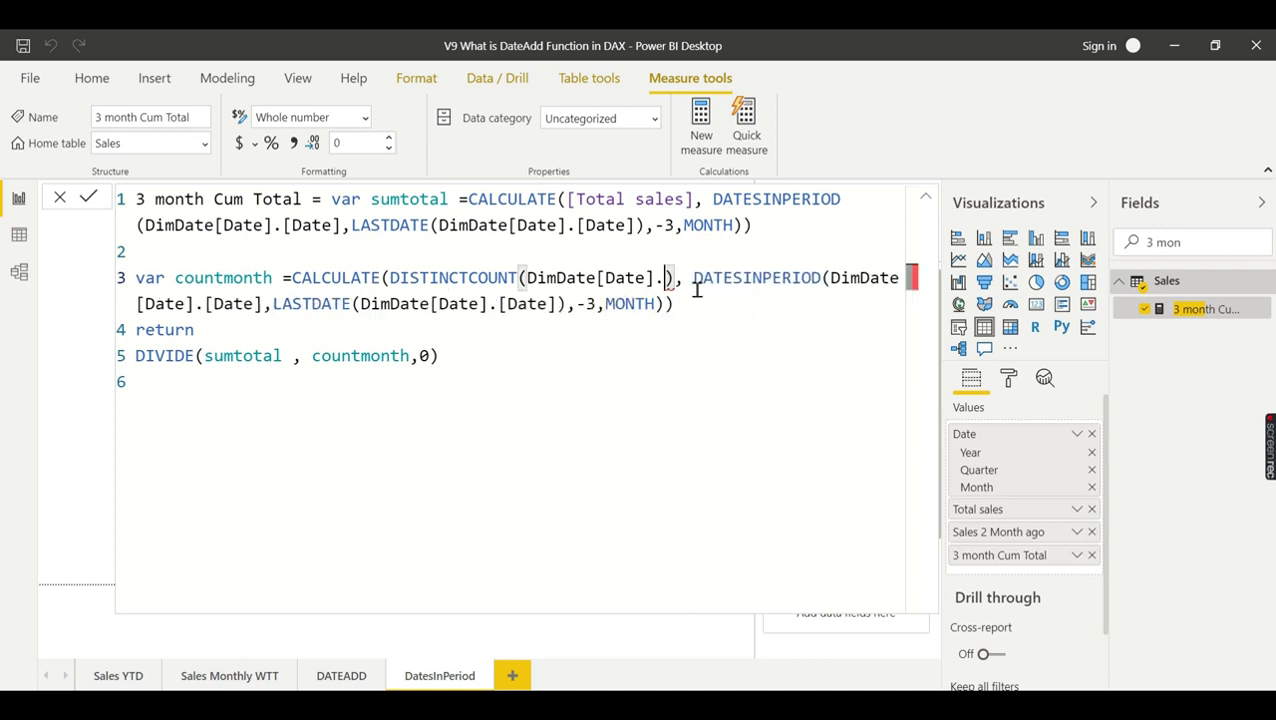
click(742, 368)
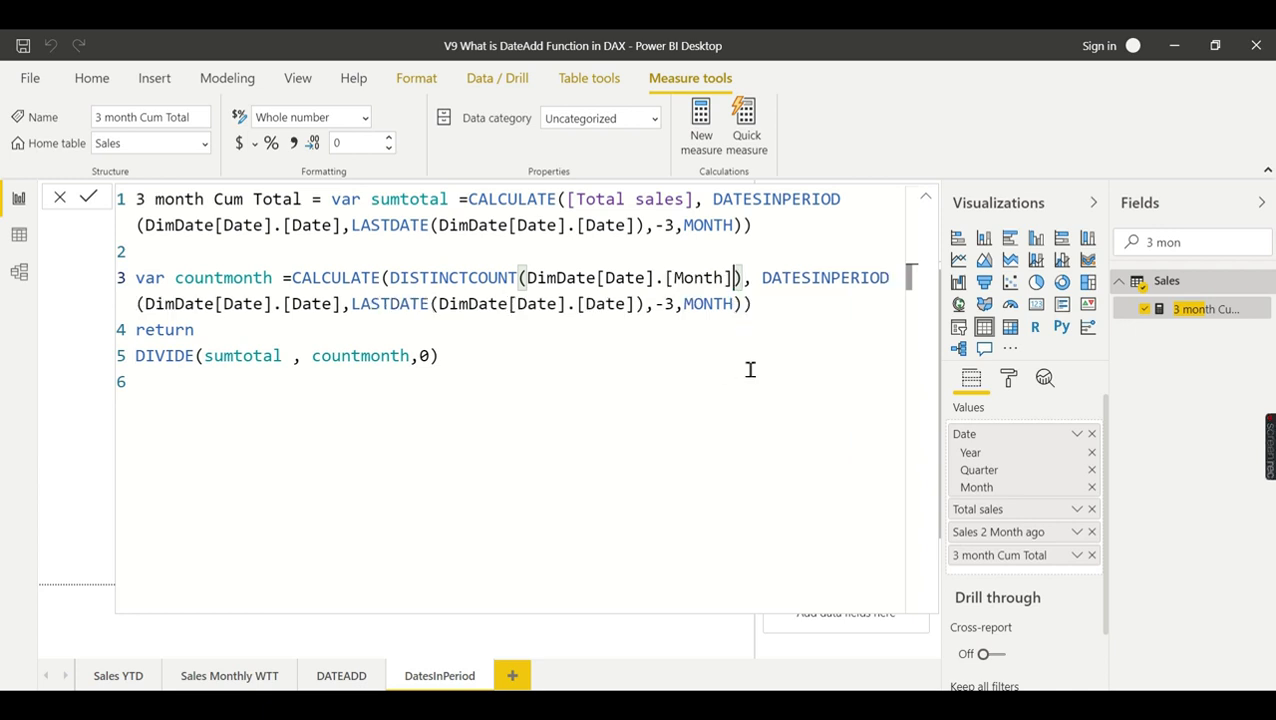
click(611, 376)
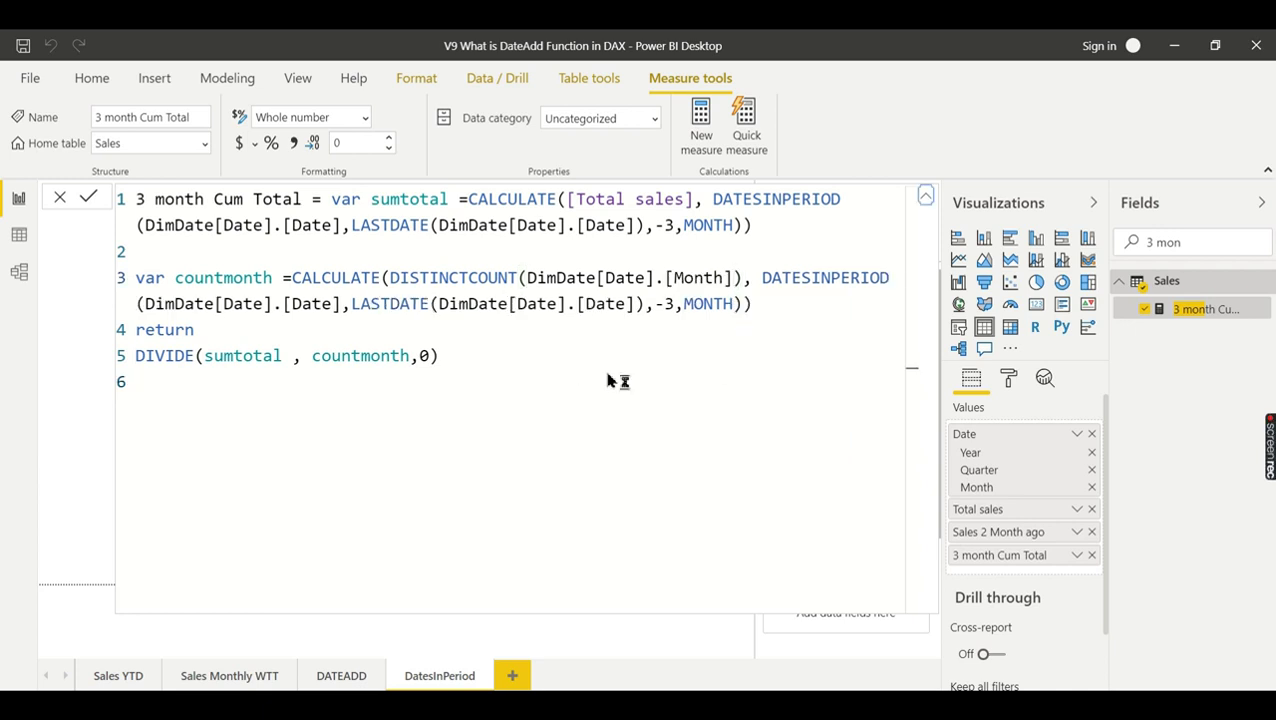
key(Return)
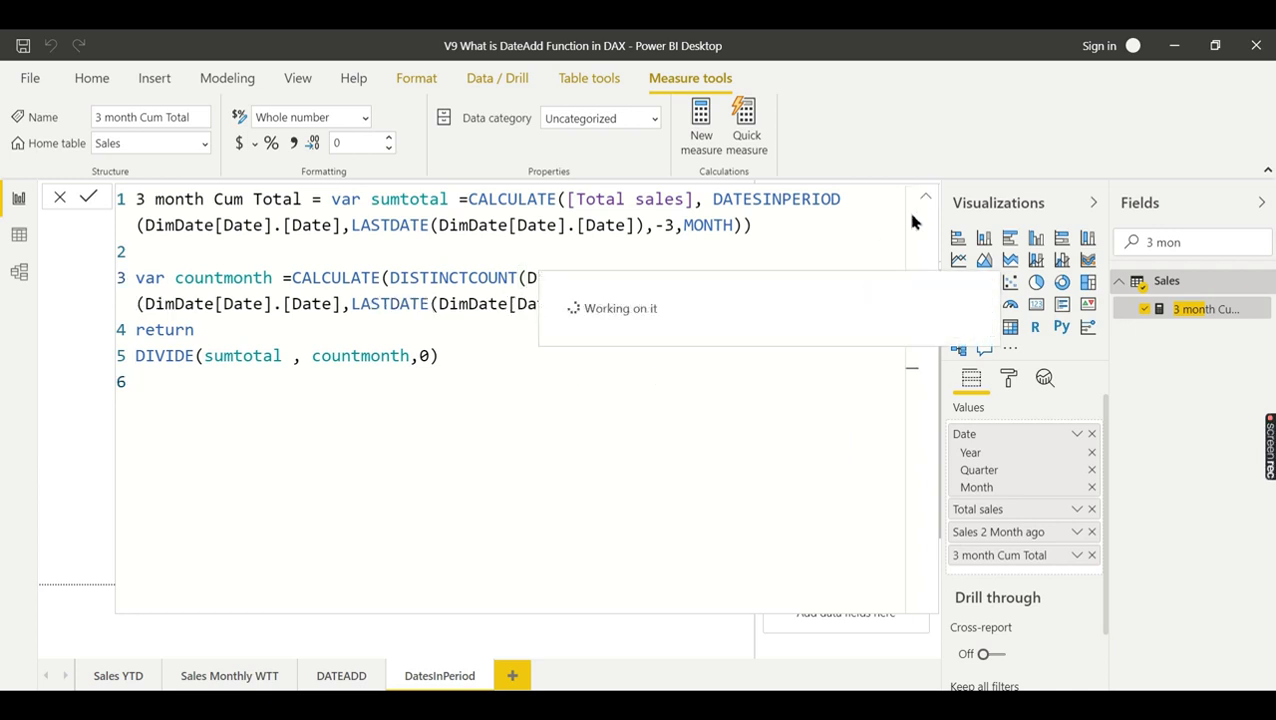
click(926, 195)
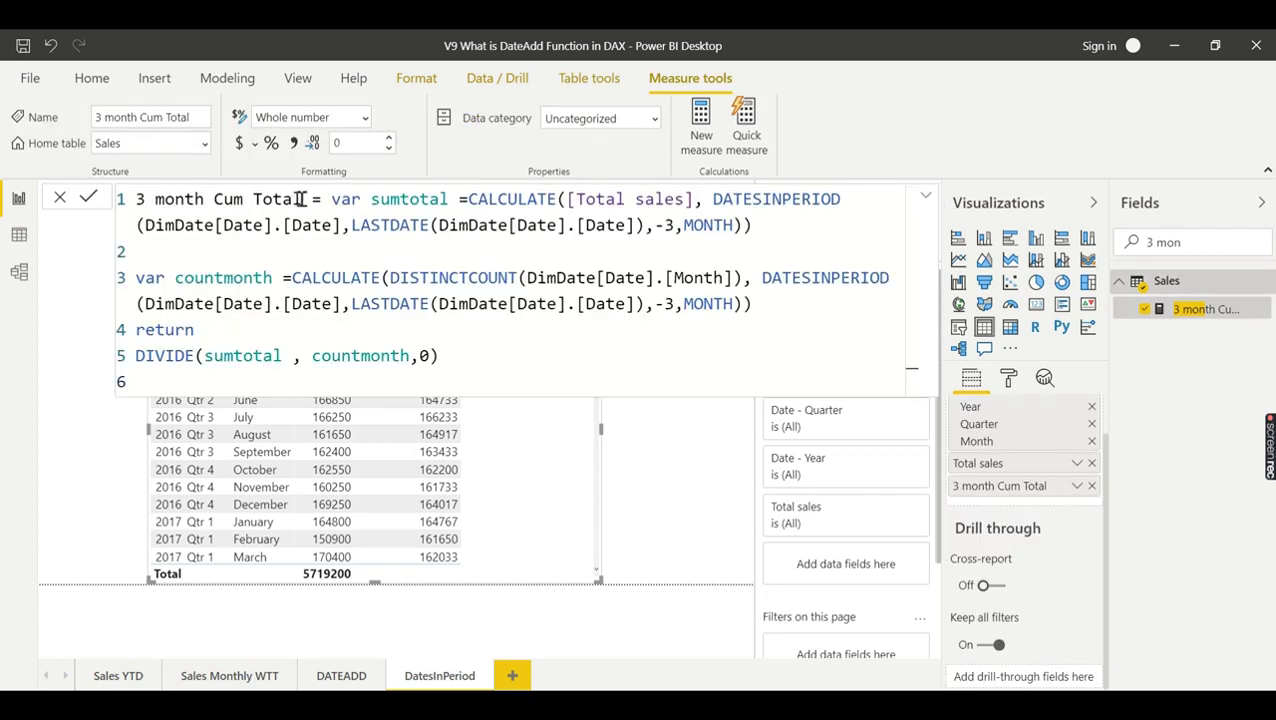
- Change the measure name in the formula to 3 month Cum Avg and collapse the formula to view the table
double_click(272, 203)
text(Avg)
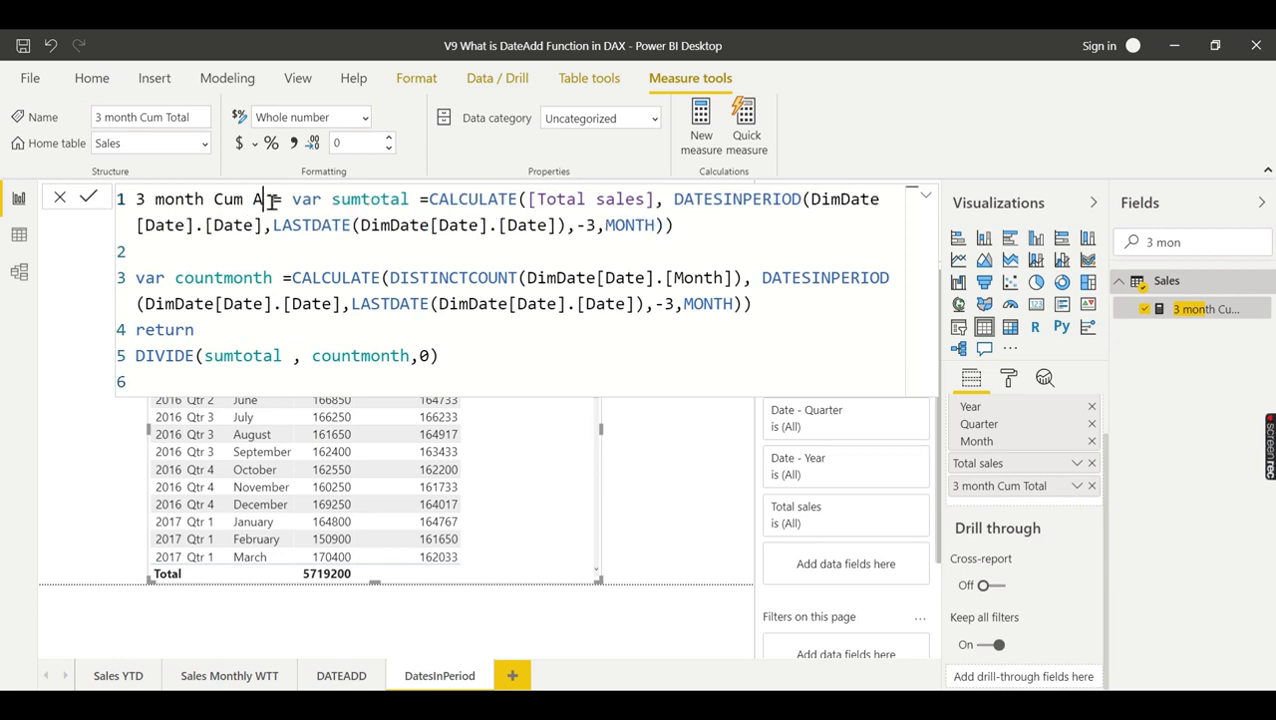
click(658, 362)
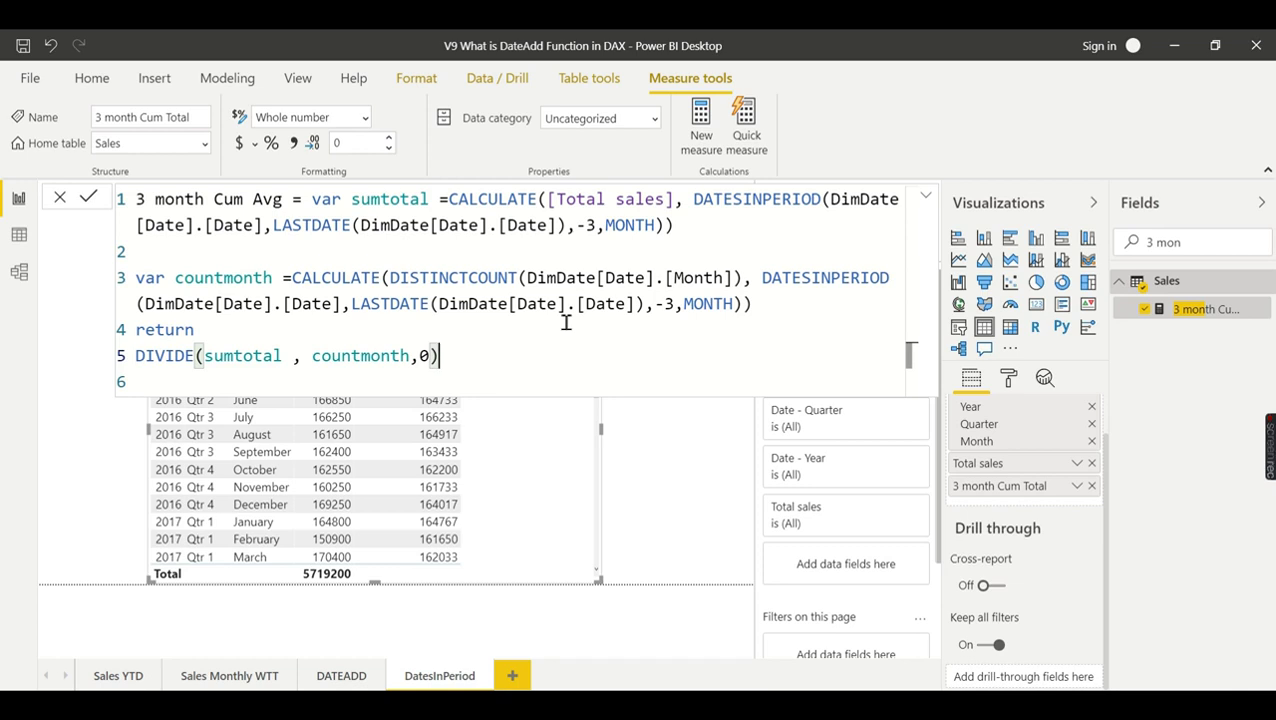
click(926, 196)
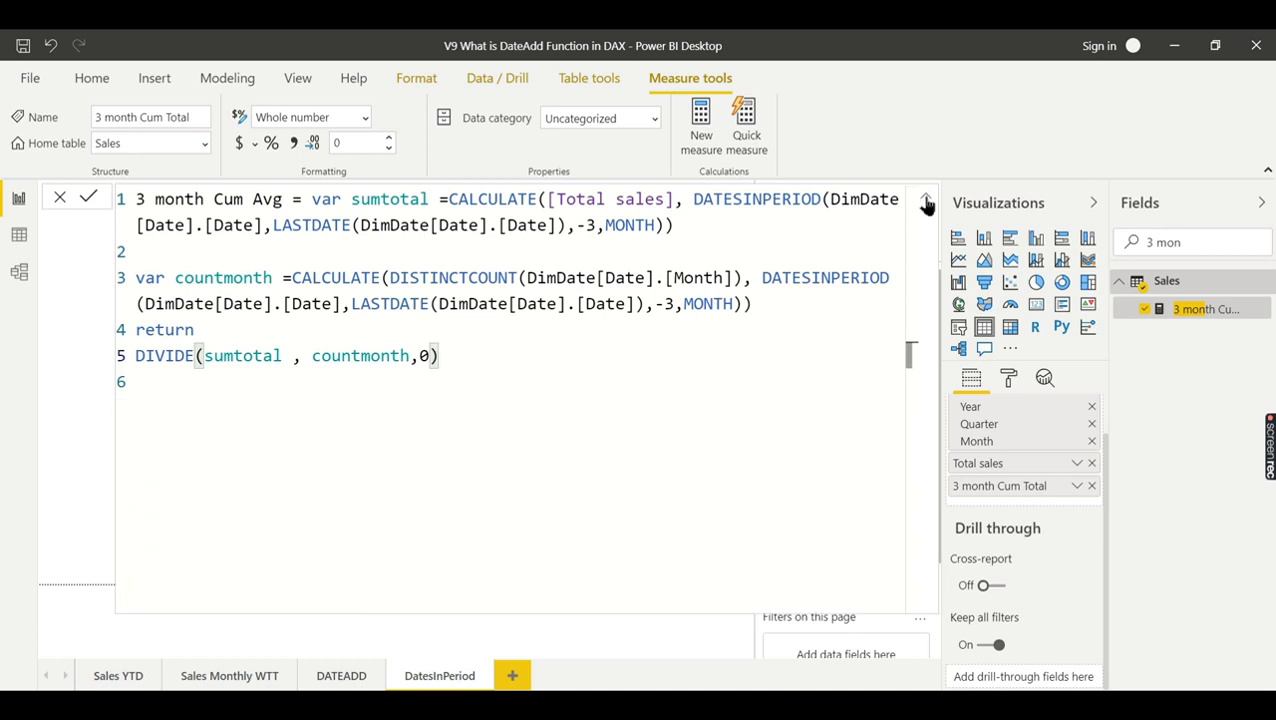
click(926, 200)
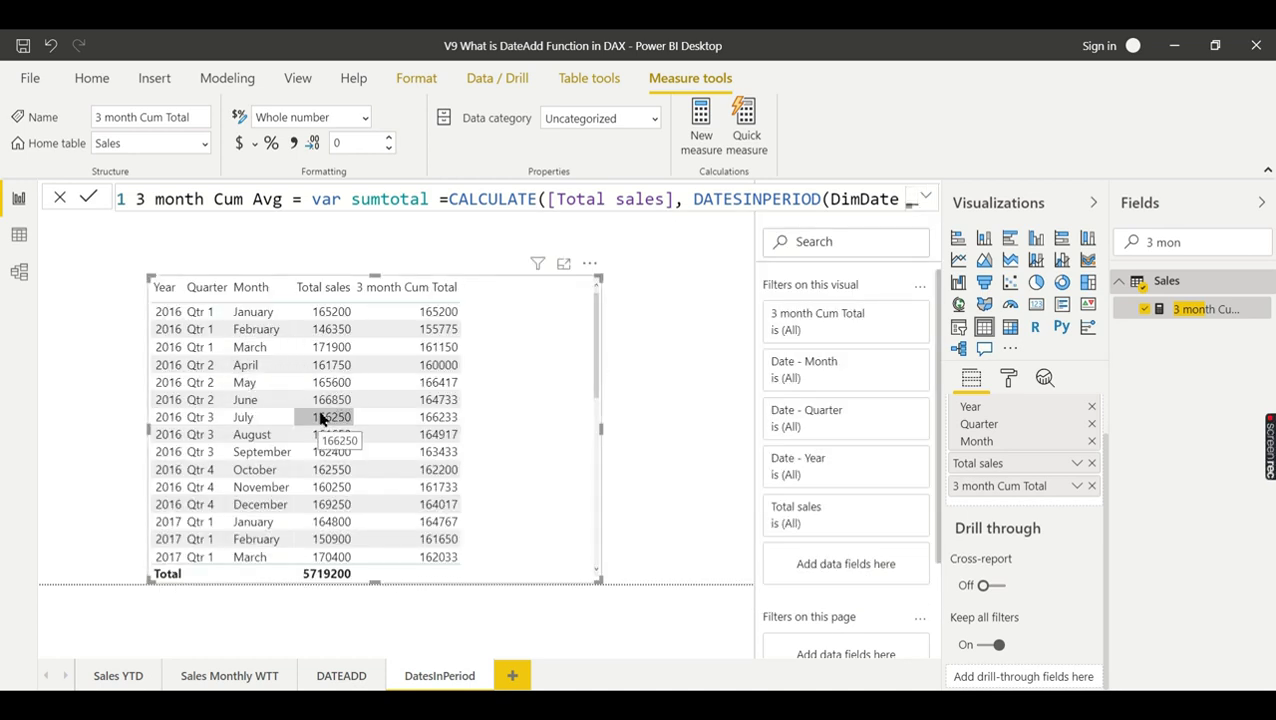
mouse_move(1268, 466)
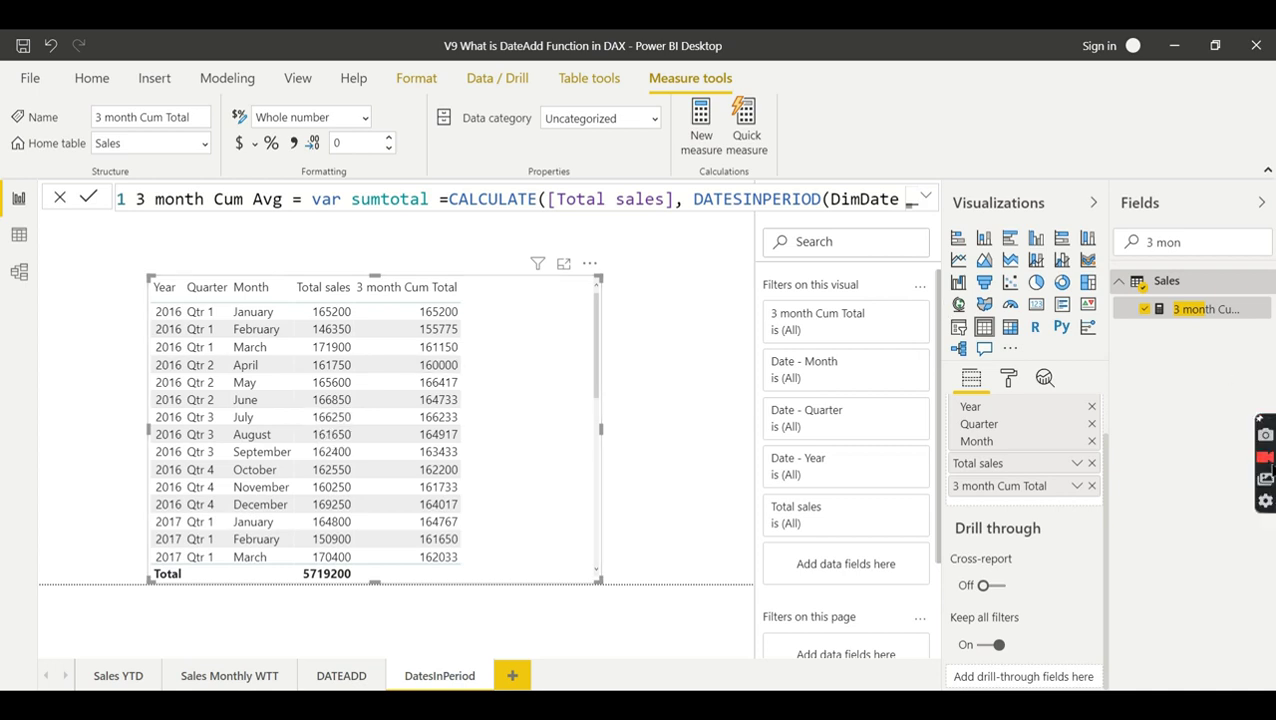